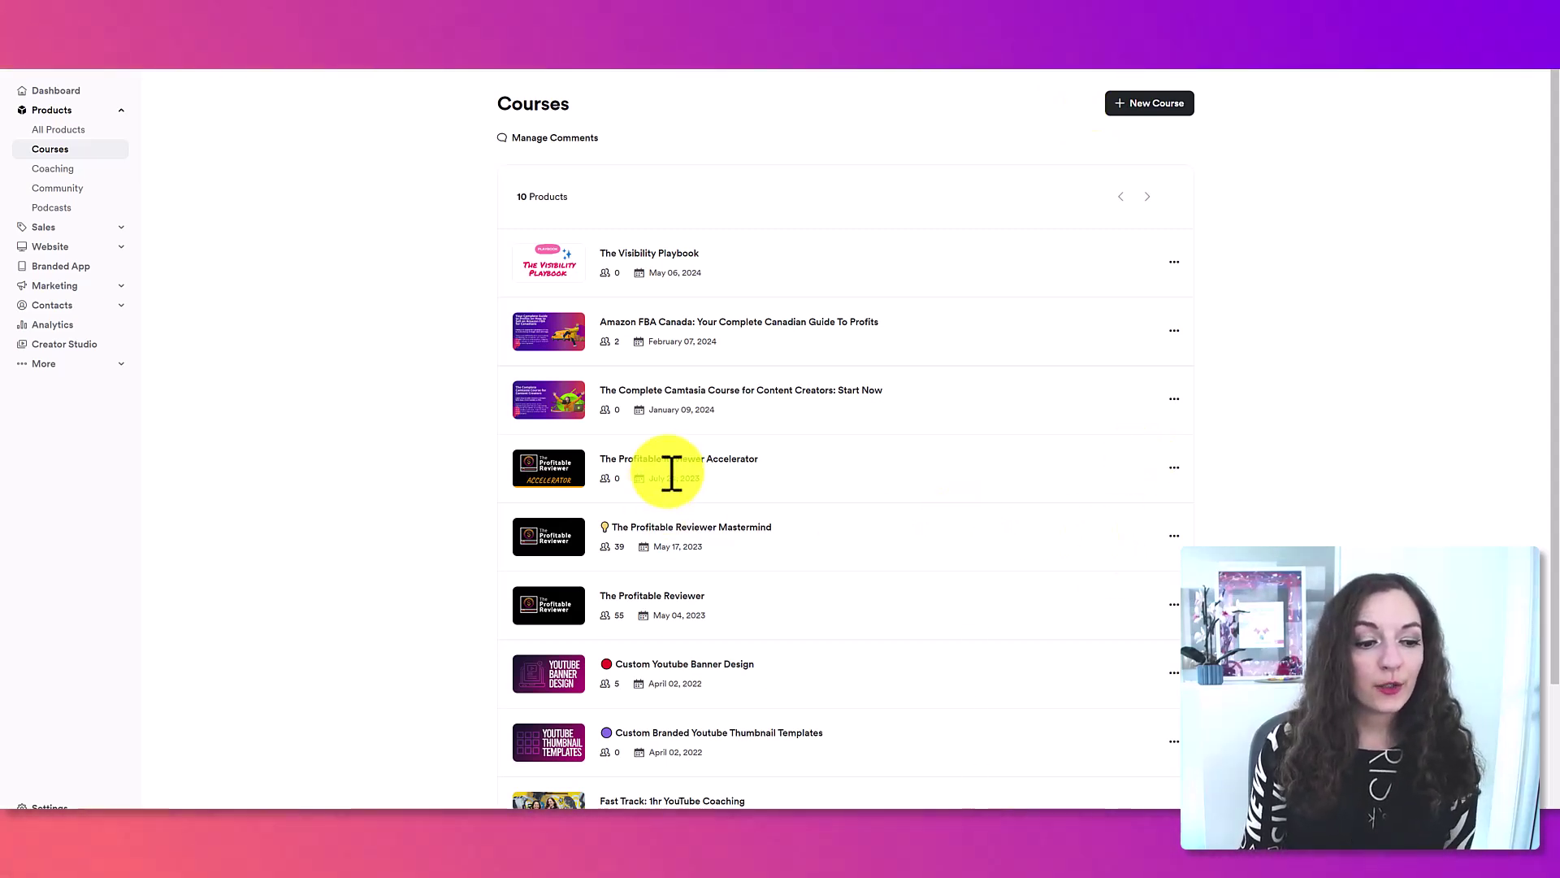
# Open the details of the course The Profitable Channel for editing.
pyautogui.scroll(-3, 671, 472)
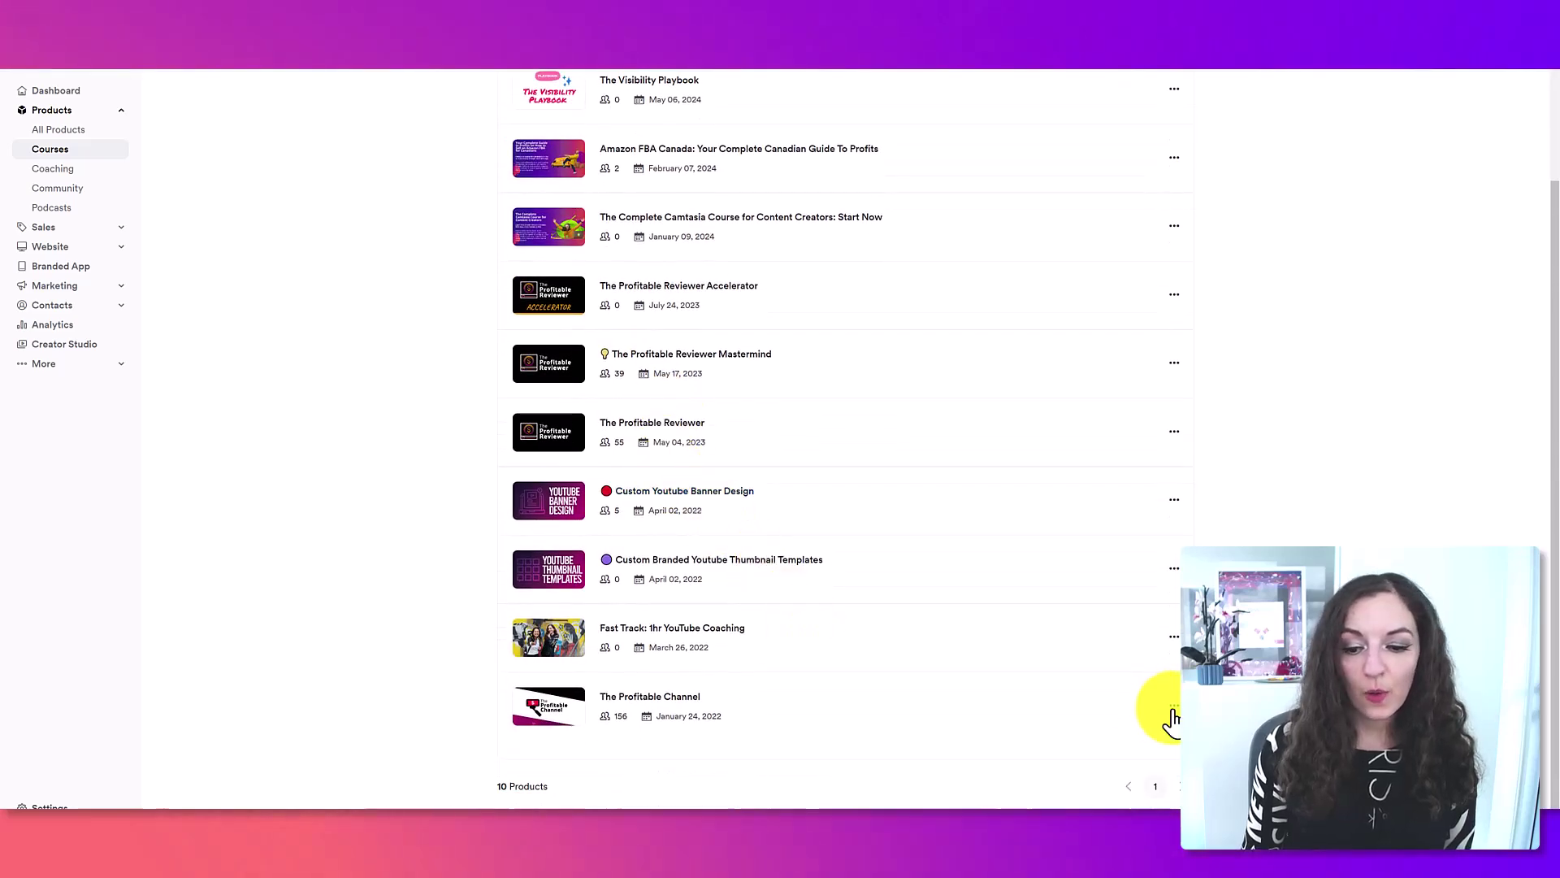
pyautogui.click(1172, 711)
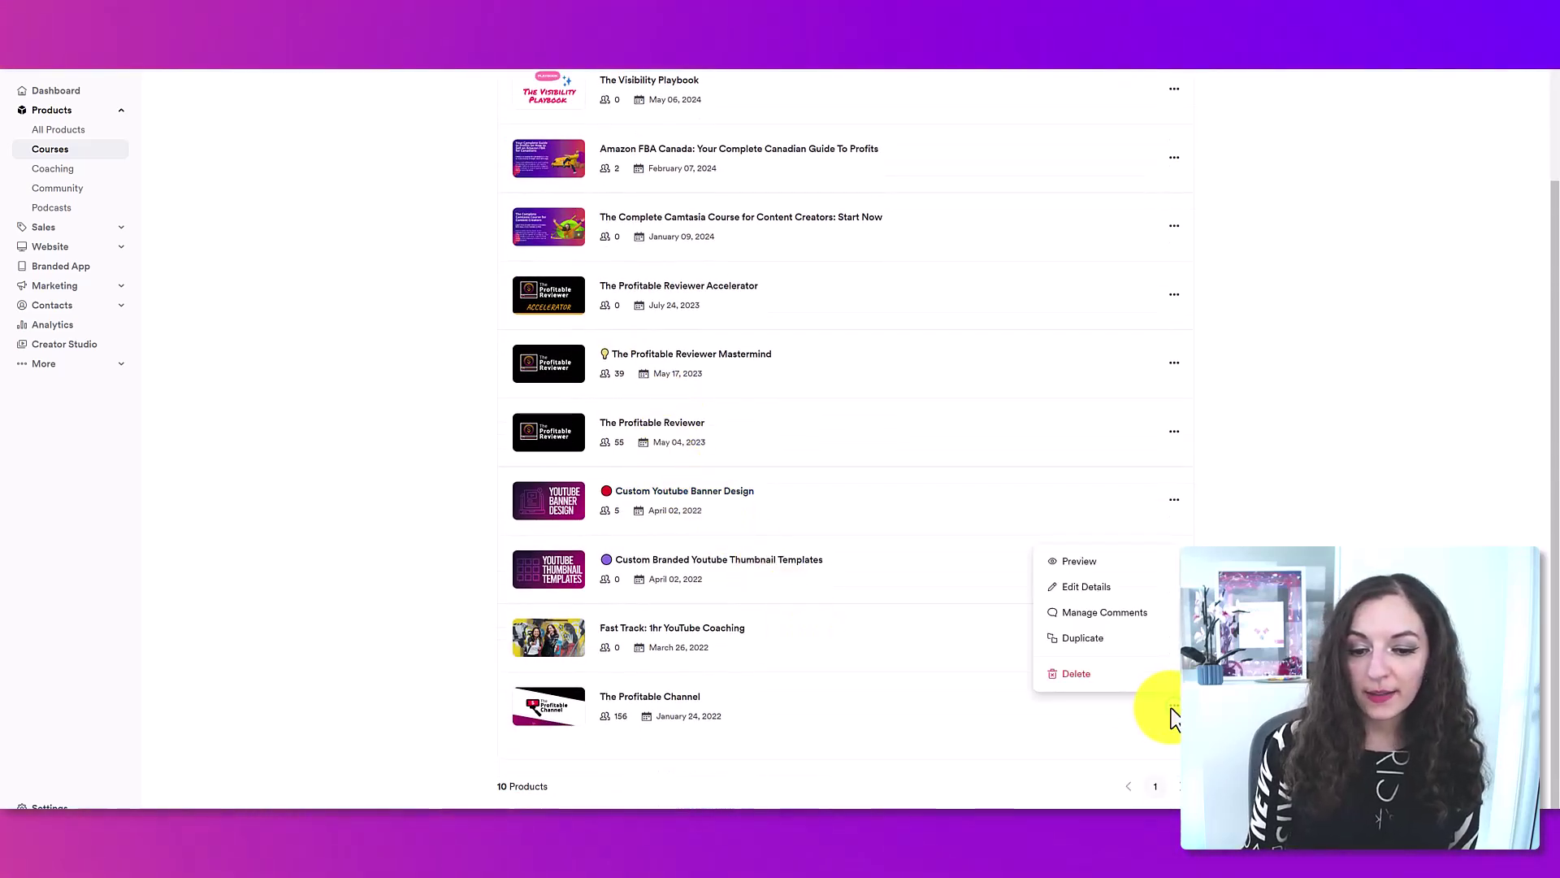
pyautogui.click(1083, 588)
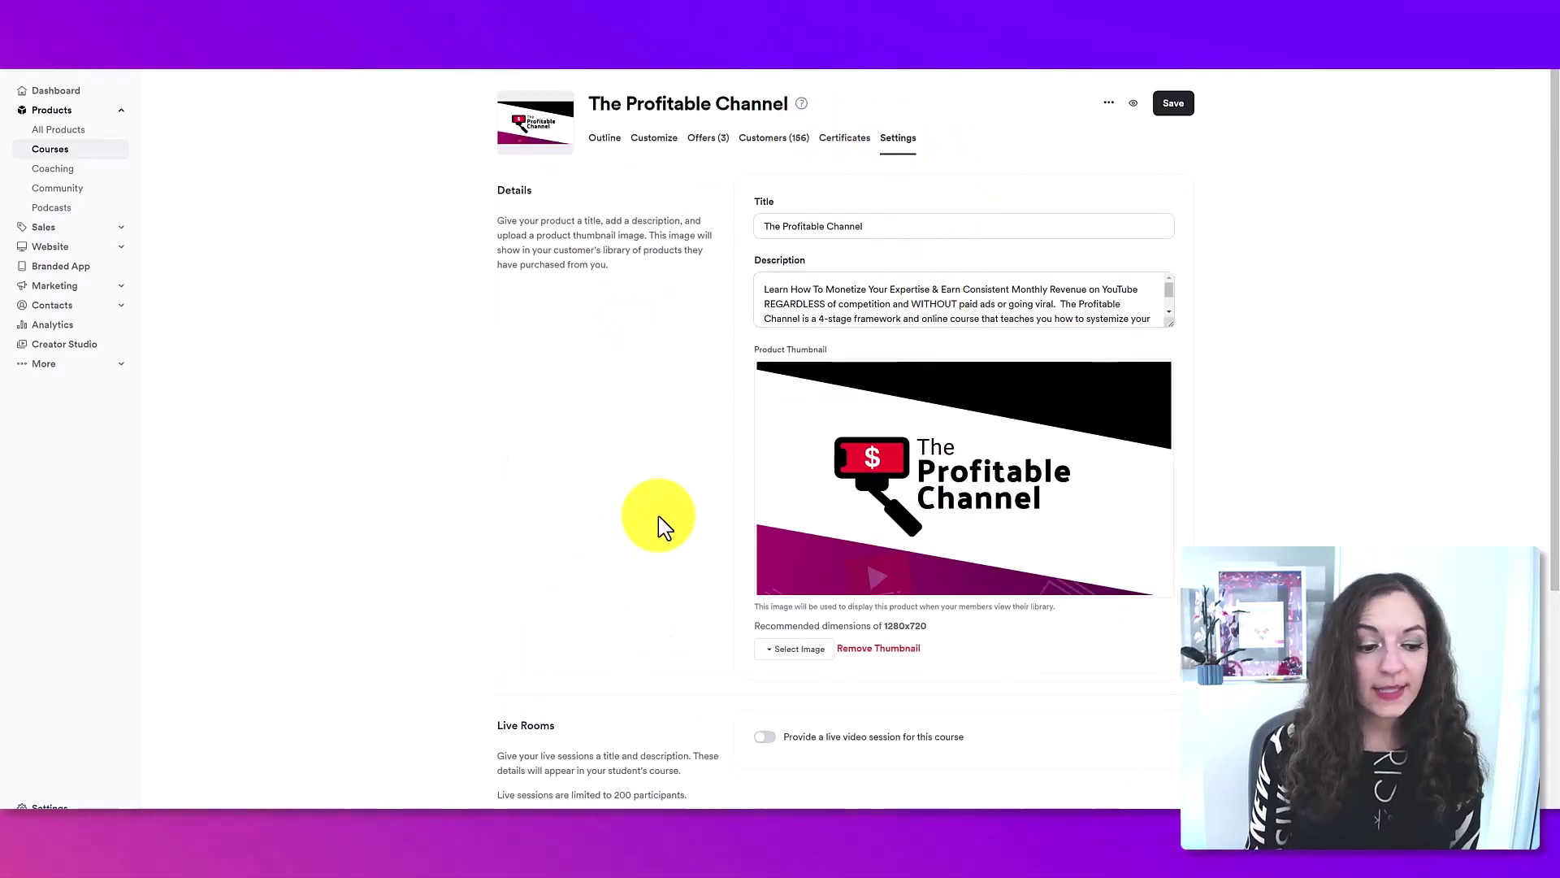
# Enable a live video session for the course in its Live Rooms settings.
pyautogui.scroll(-5, 668, 398)
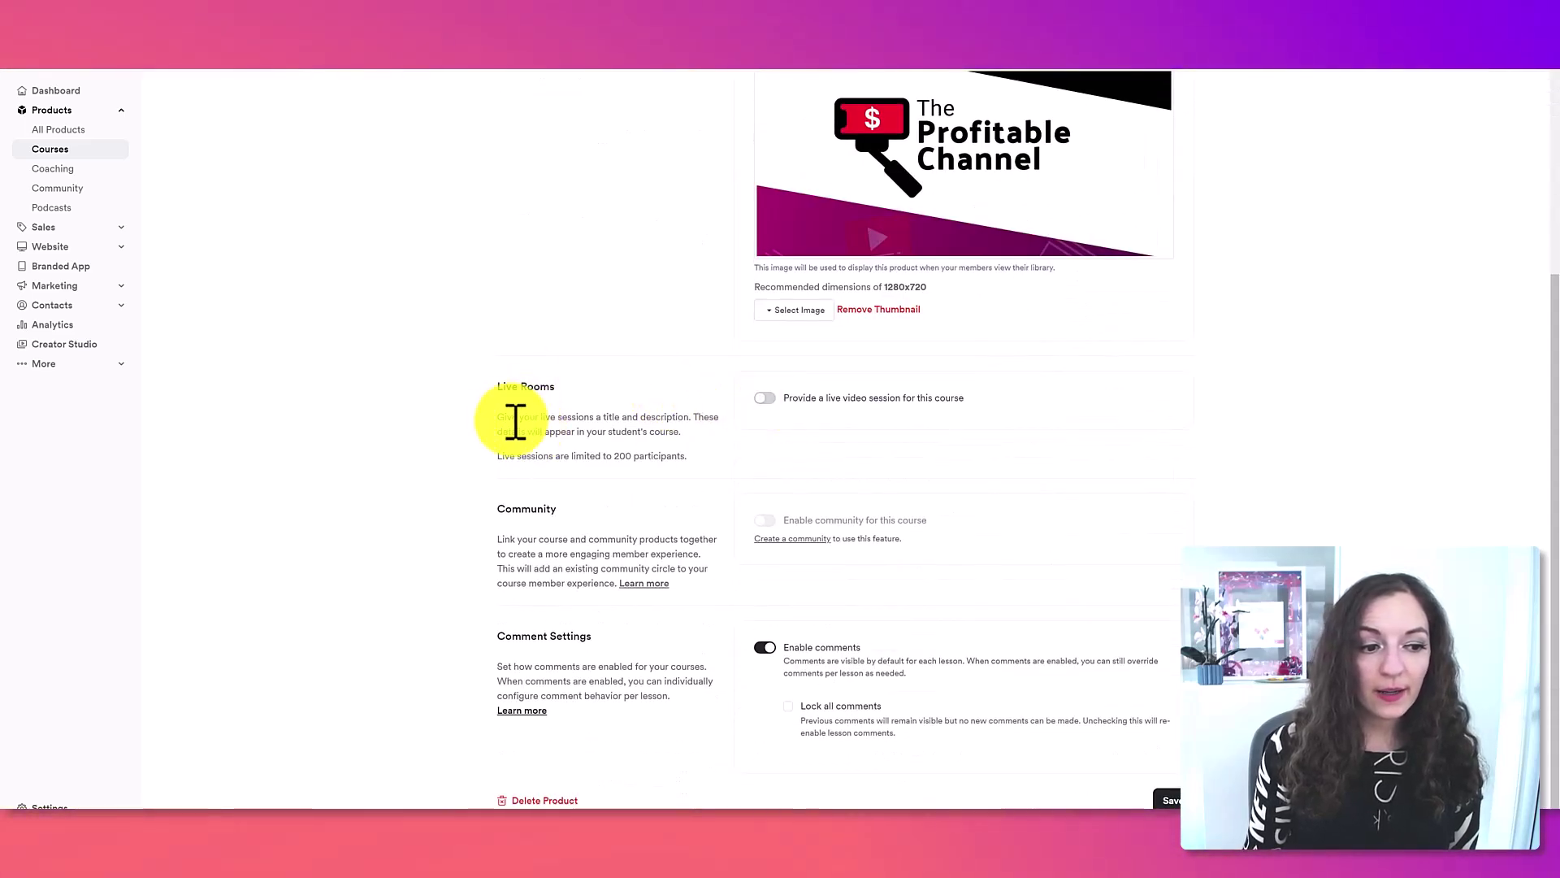
pyautogui.moveTo(530, 417); pyautogui.dragTo(622, 424)
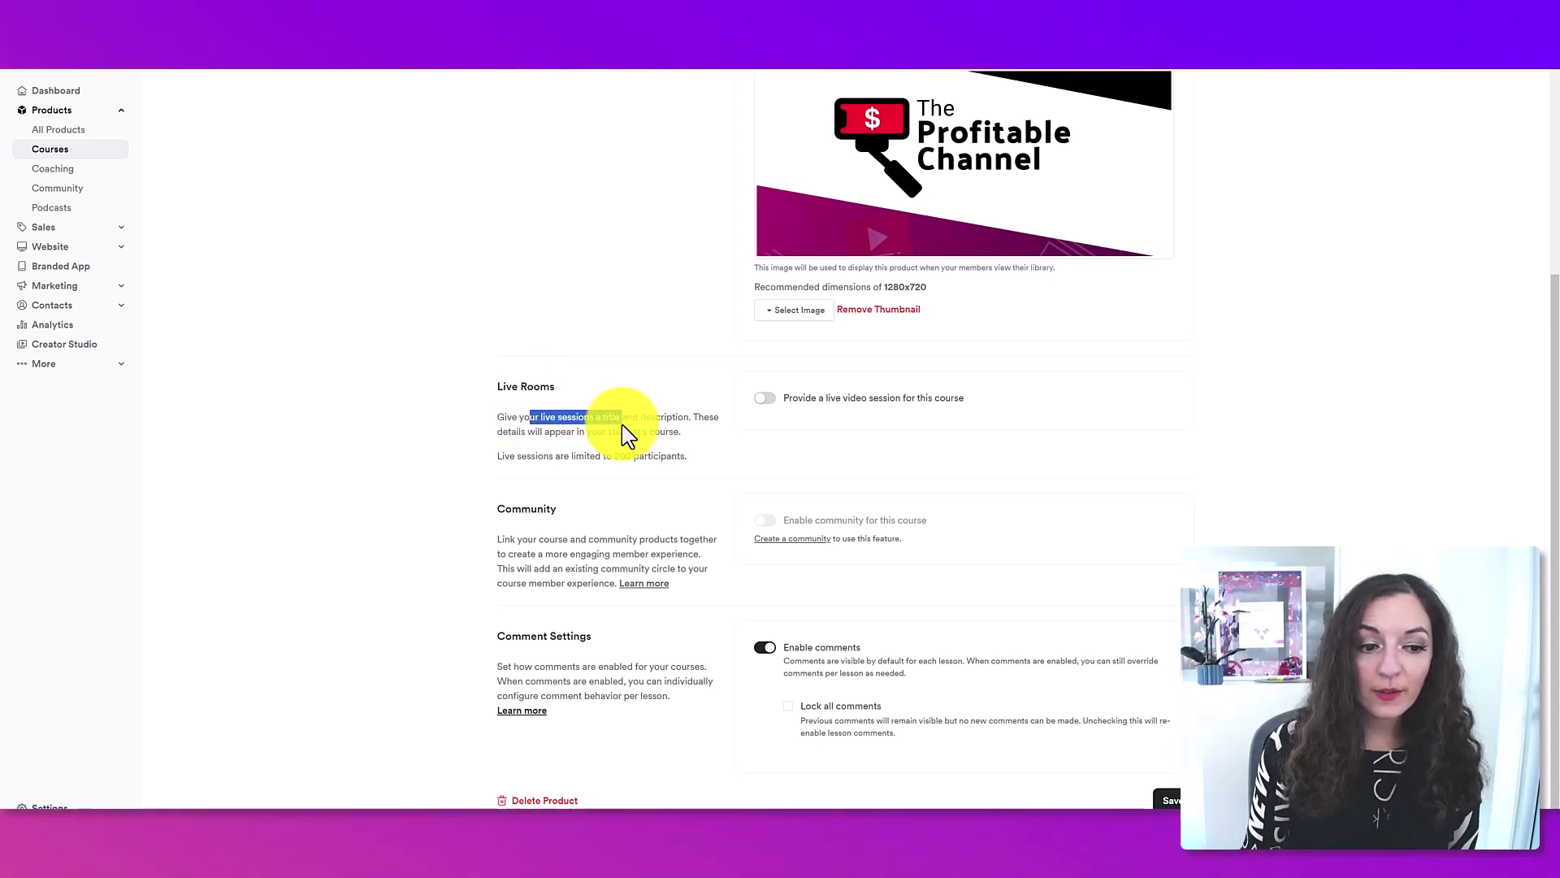
pyautogui.click(666, 424)
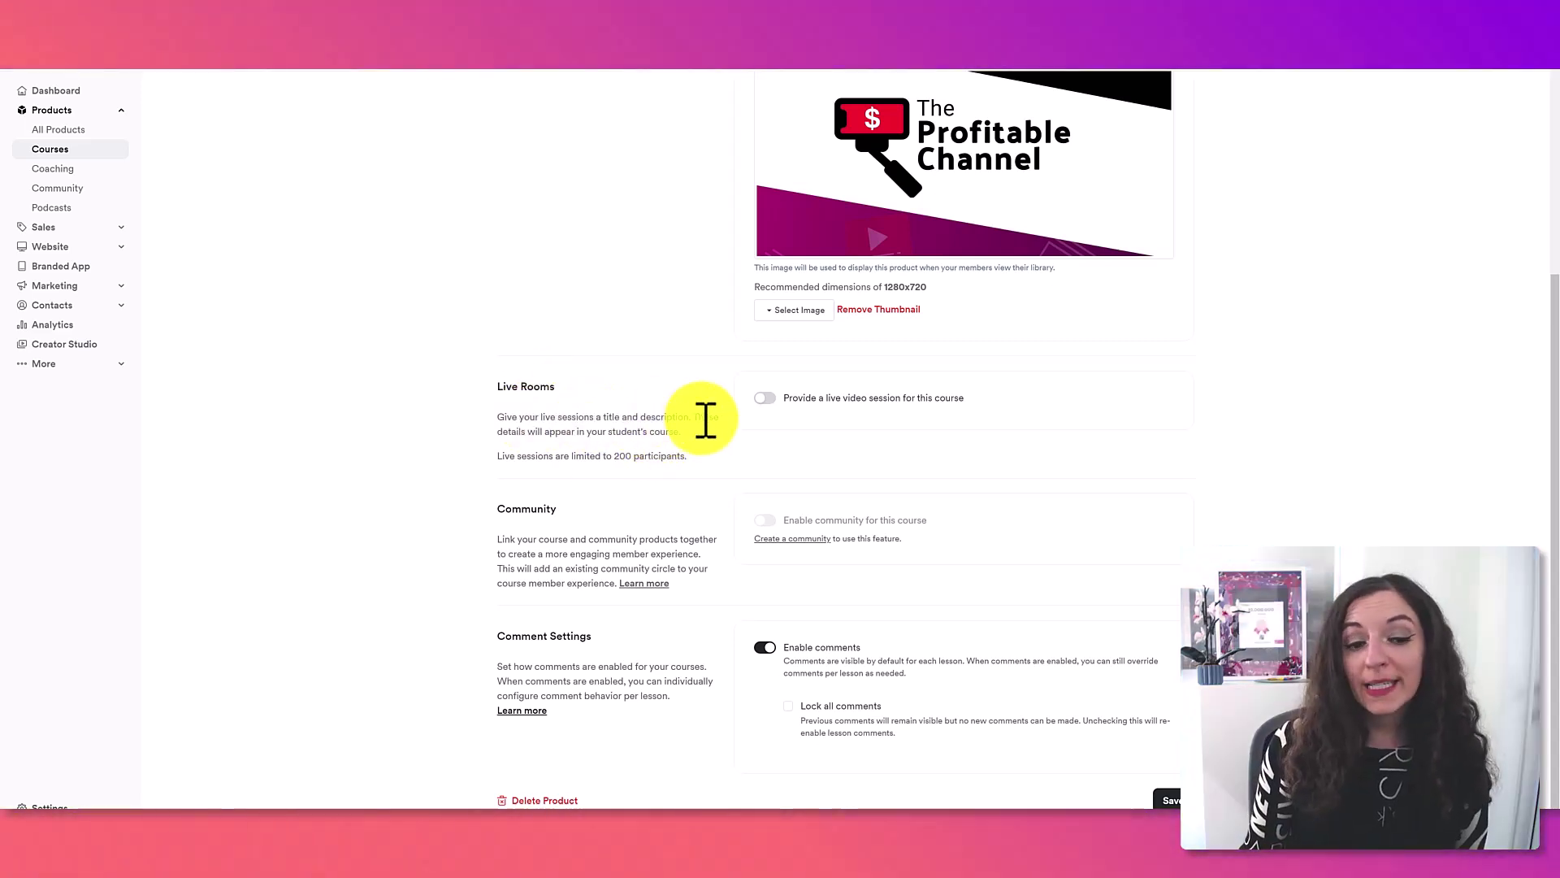
pyautogui.click(765, 402)
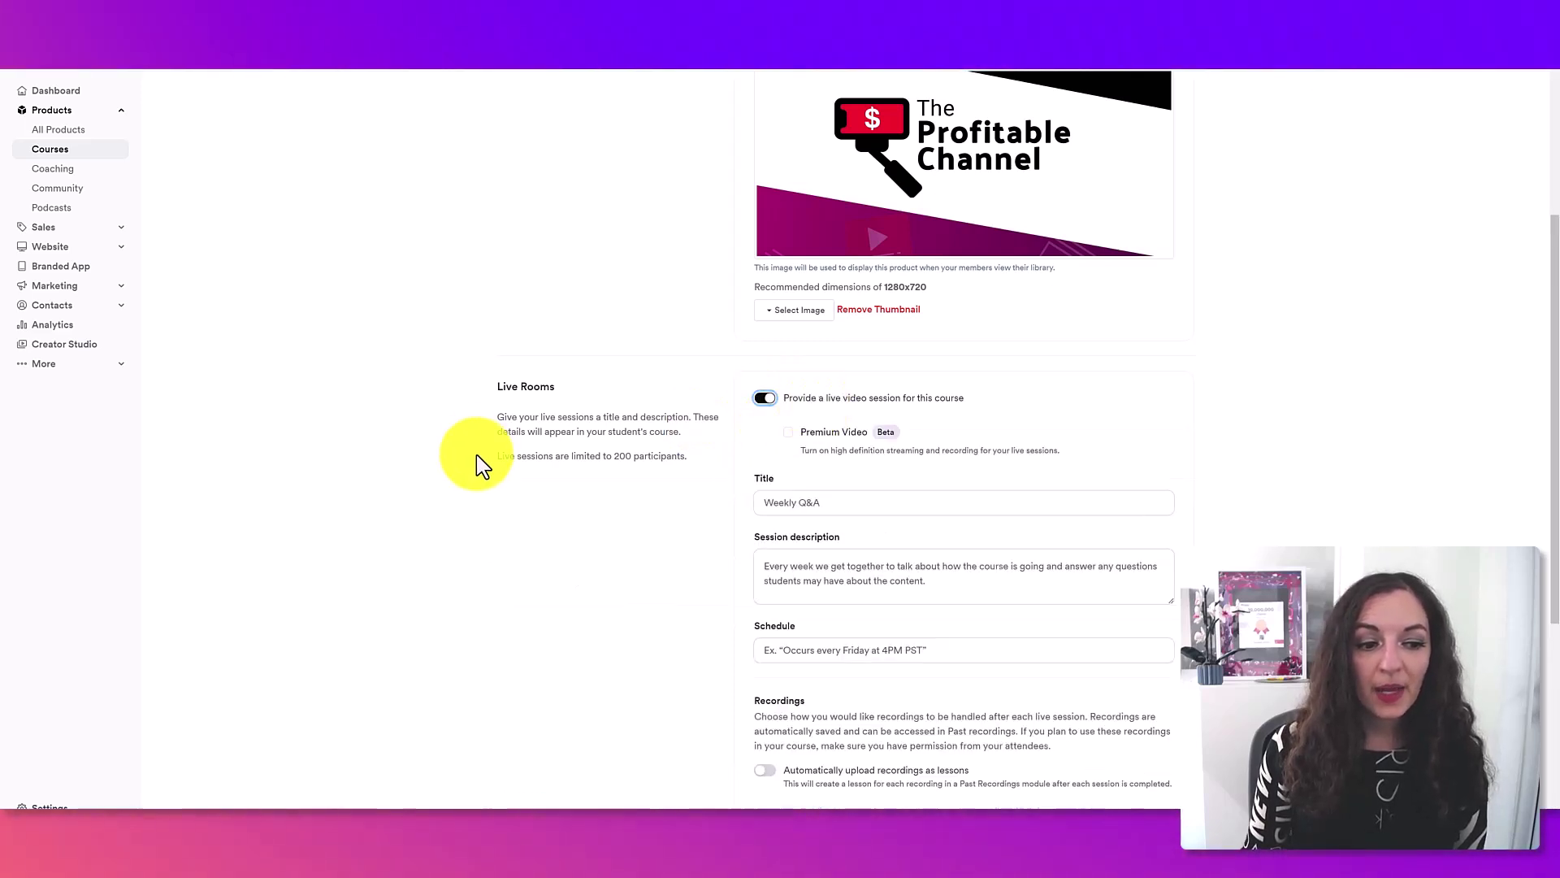
# Review the Live Rooms participant limit and turn on Premium Video for the live sessions.
pyautogui.moveTo(502, 469); pyautogui.dragTo(644, 452)
pyautogui.click(656, 453)
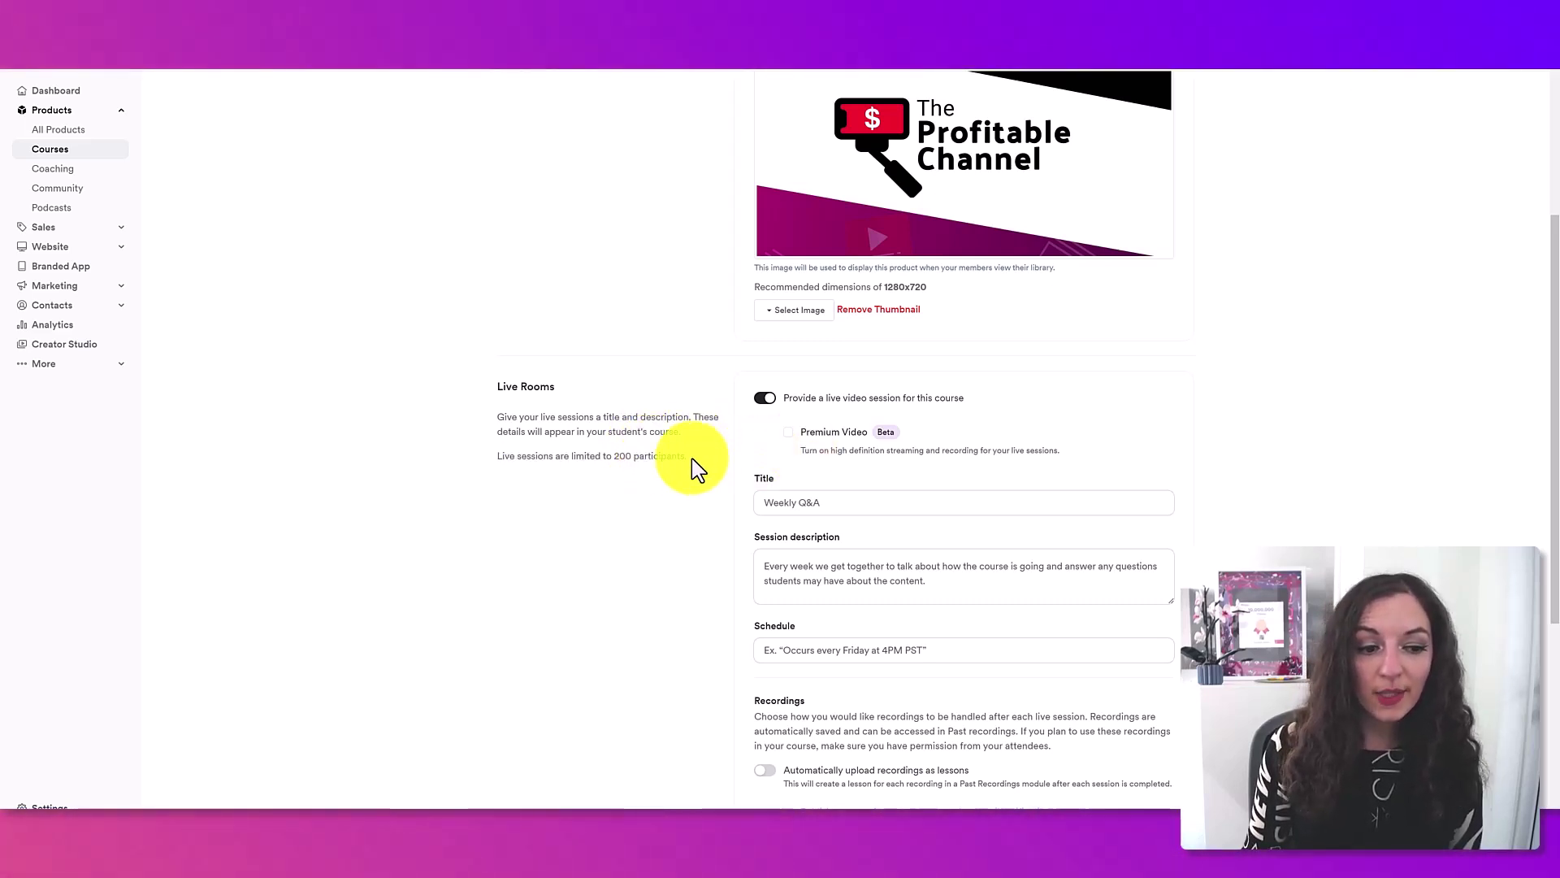
pyautogui.scroll(-2, 836, 264)
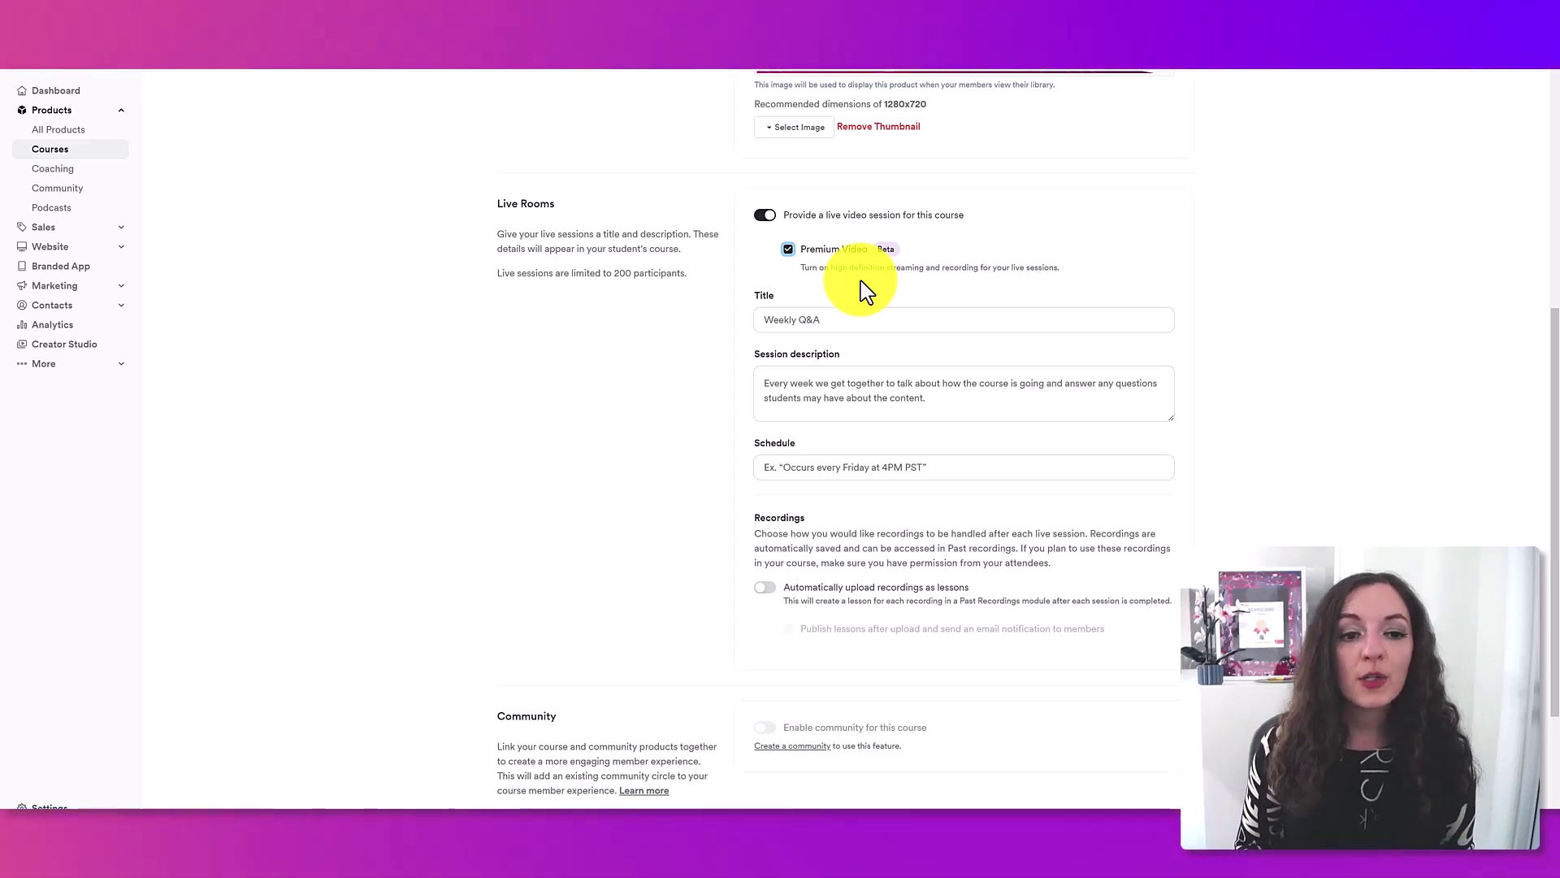
pyautogui.click(788, 252)
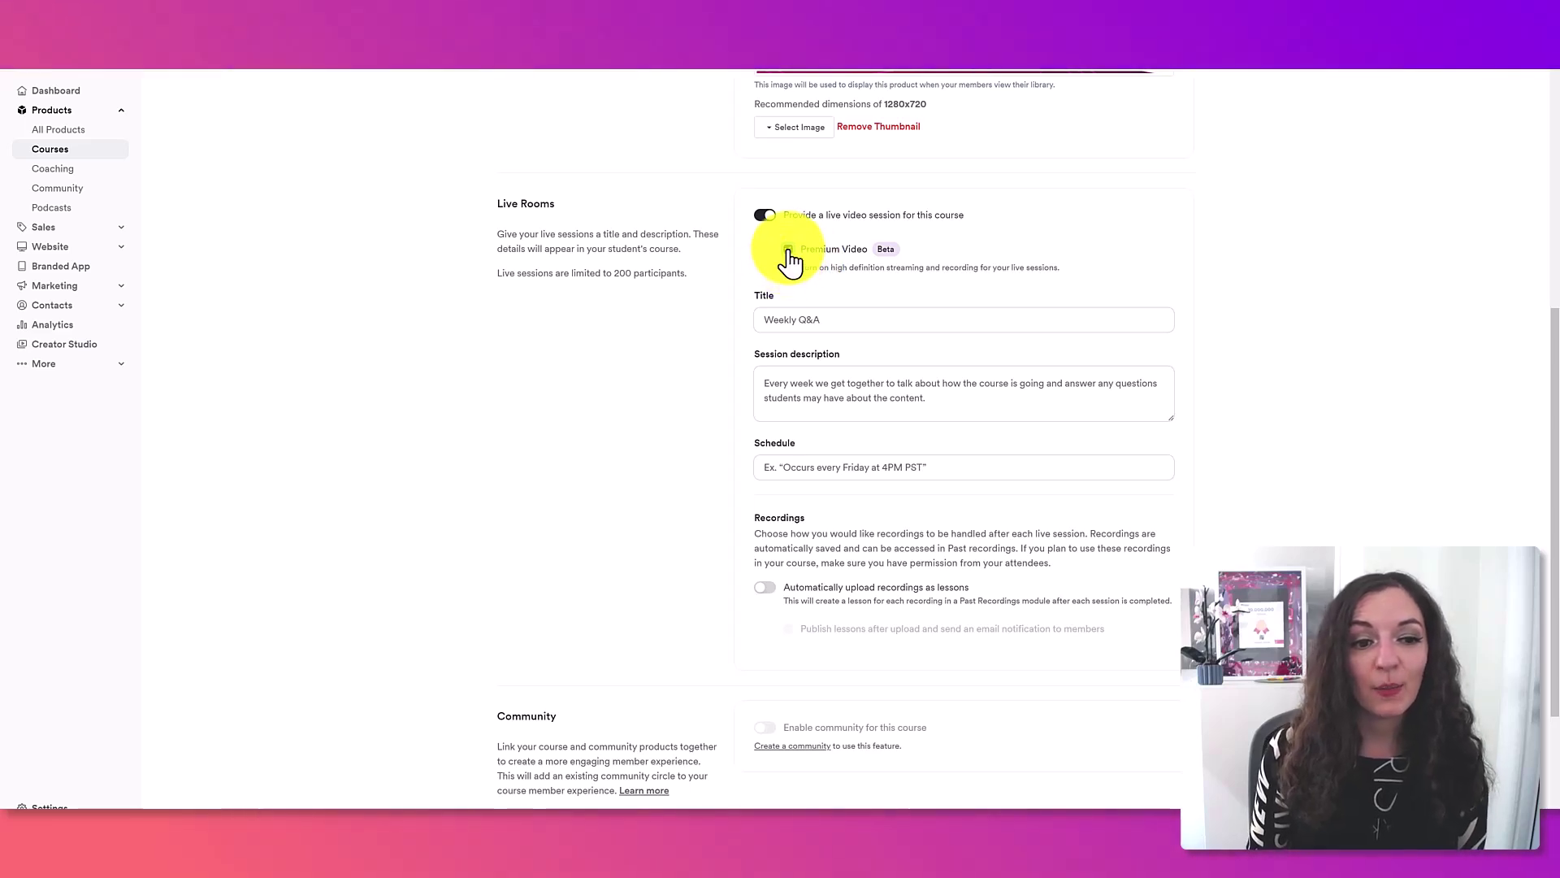
# Set the live session's title to "Weekly Q&A - Ask Us Anything About YouTube".
pyautogui.click(893, 318)
pyautogui.hotkey('ctrl', 'a')
pyautogui.press('BackSpace')
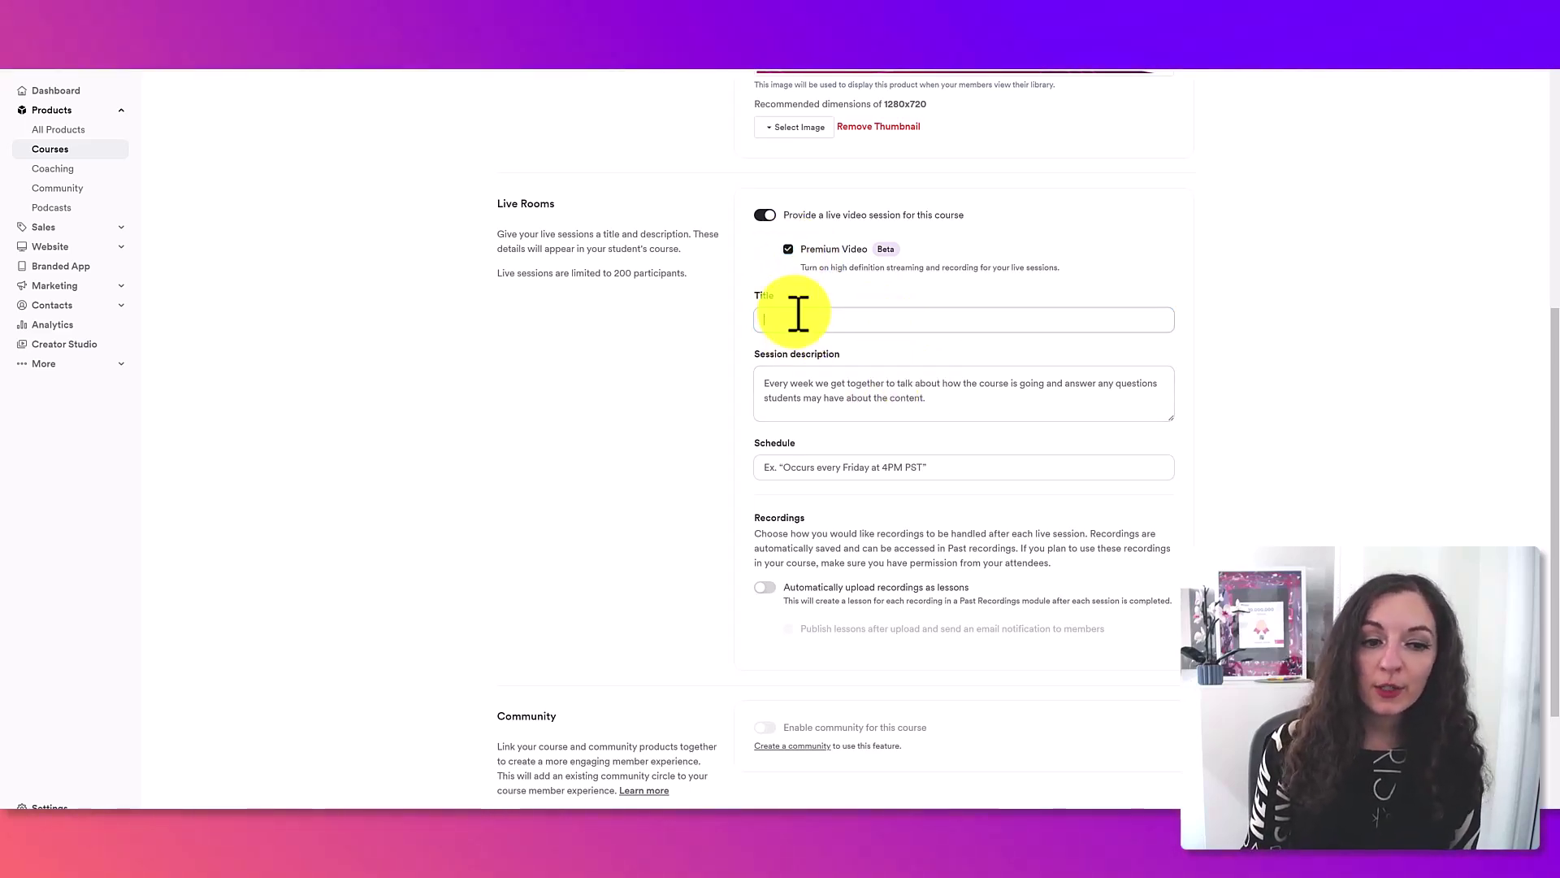
pyautogui.write('Weekly Q&A')
# Enter the description "Every week, we're going live to answer your questions about how to create a profitable YouTube channel." and schedule "Every Friday at 4pm PT".
pyautogui.click(807, 387)
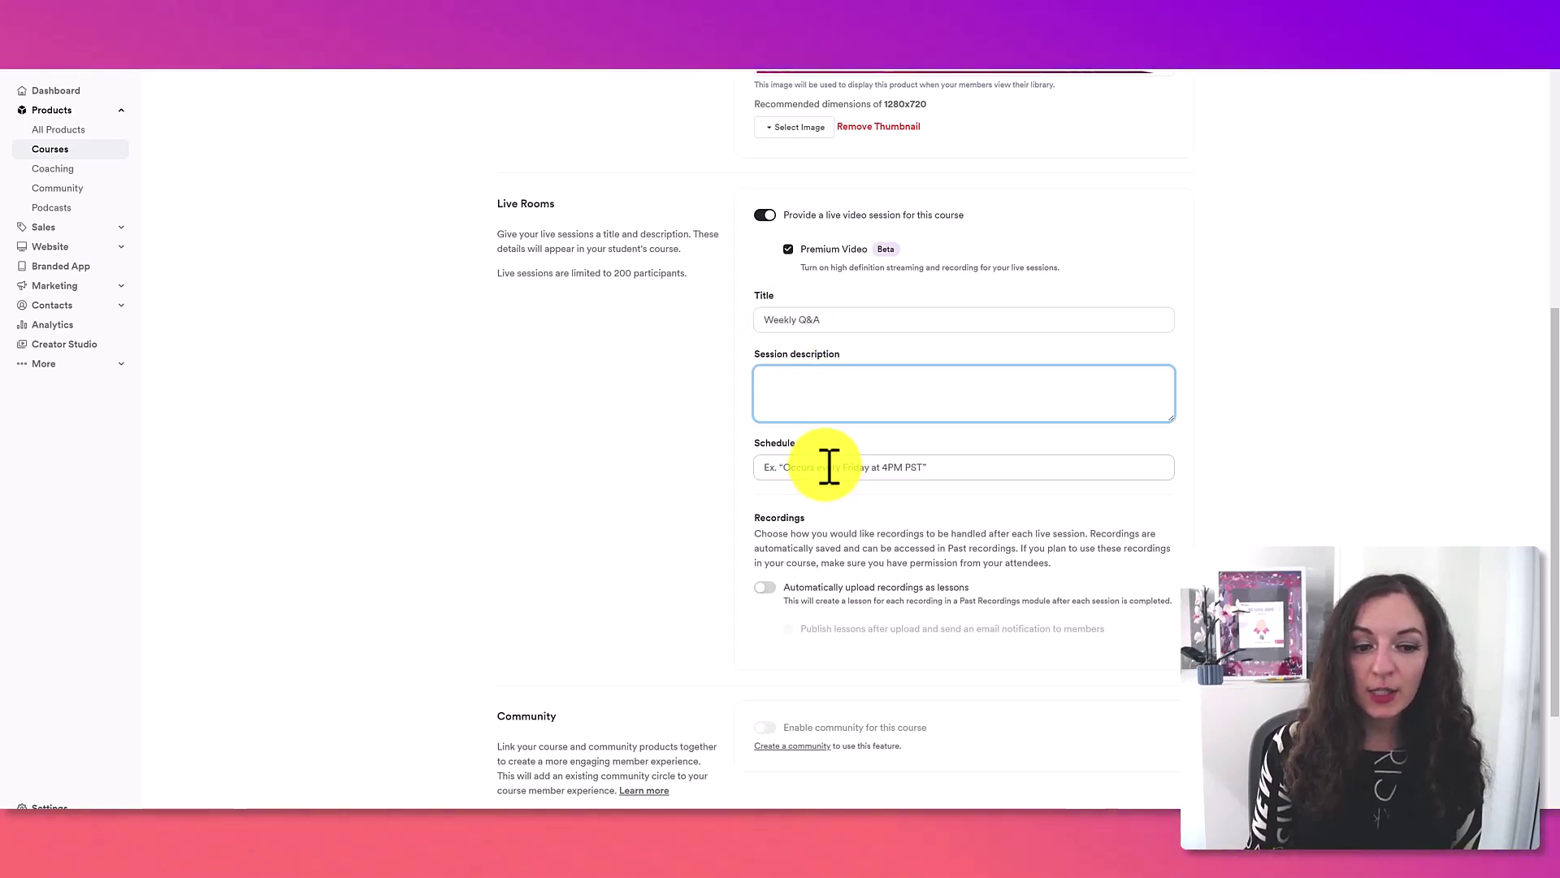
pyautogui.hotkey('ctrl', 'v')
pyautogui.hotkey('ctrl', 'z')
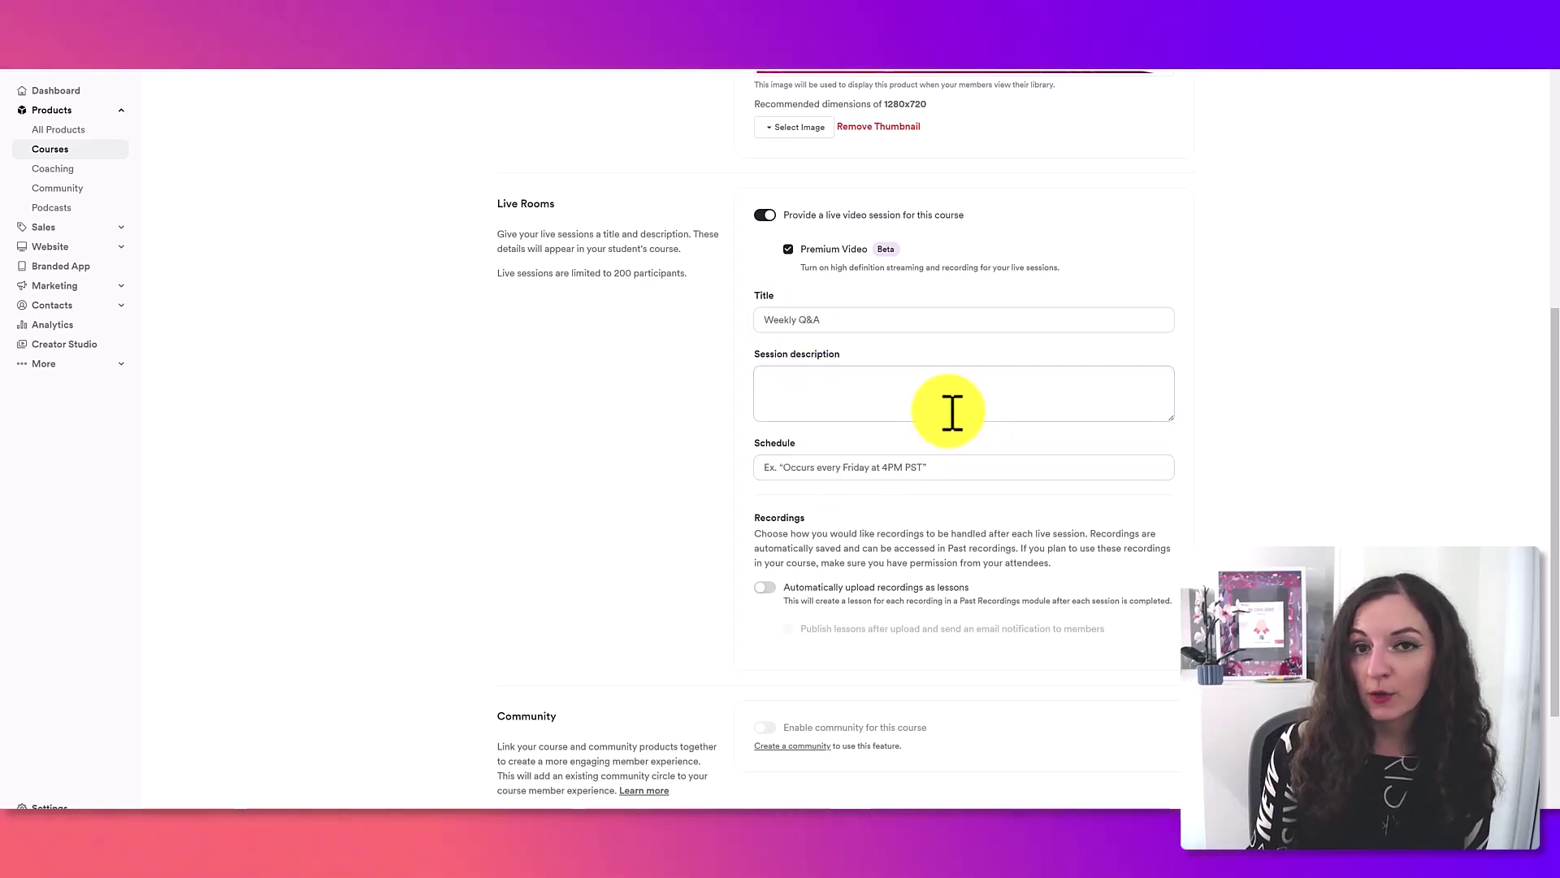
pyautogui.click(951, 412)
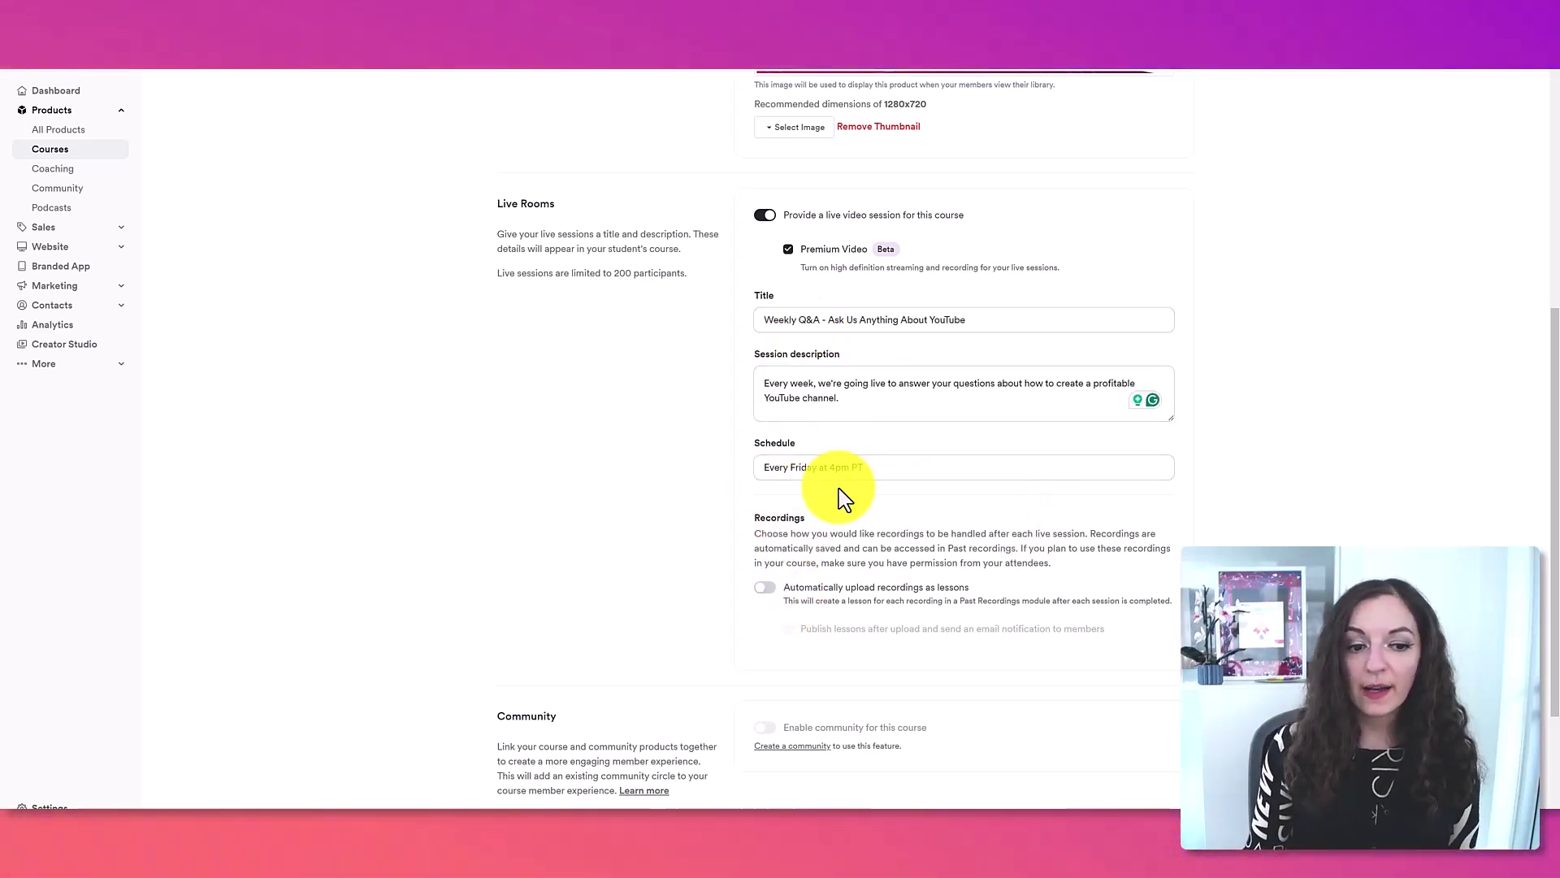
pyautogui.scroll(-2, 841, 497)
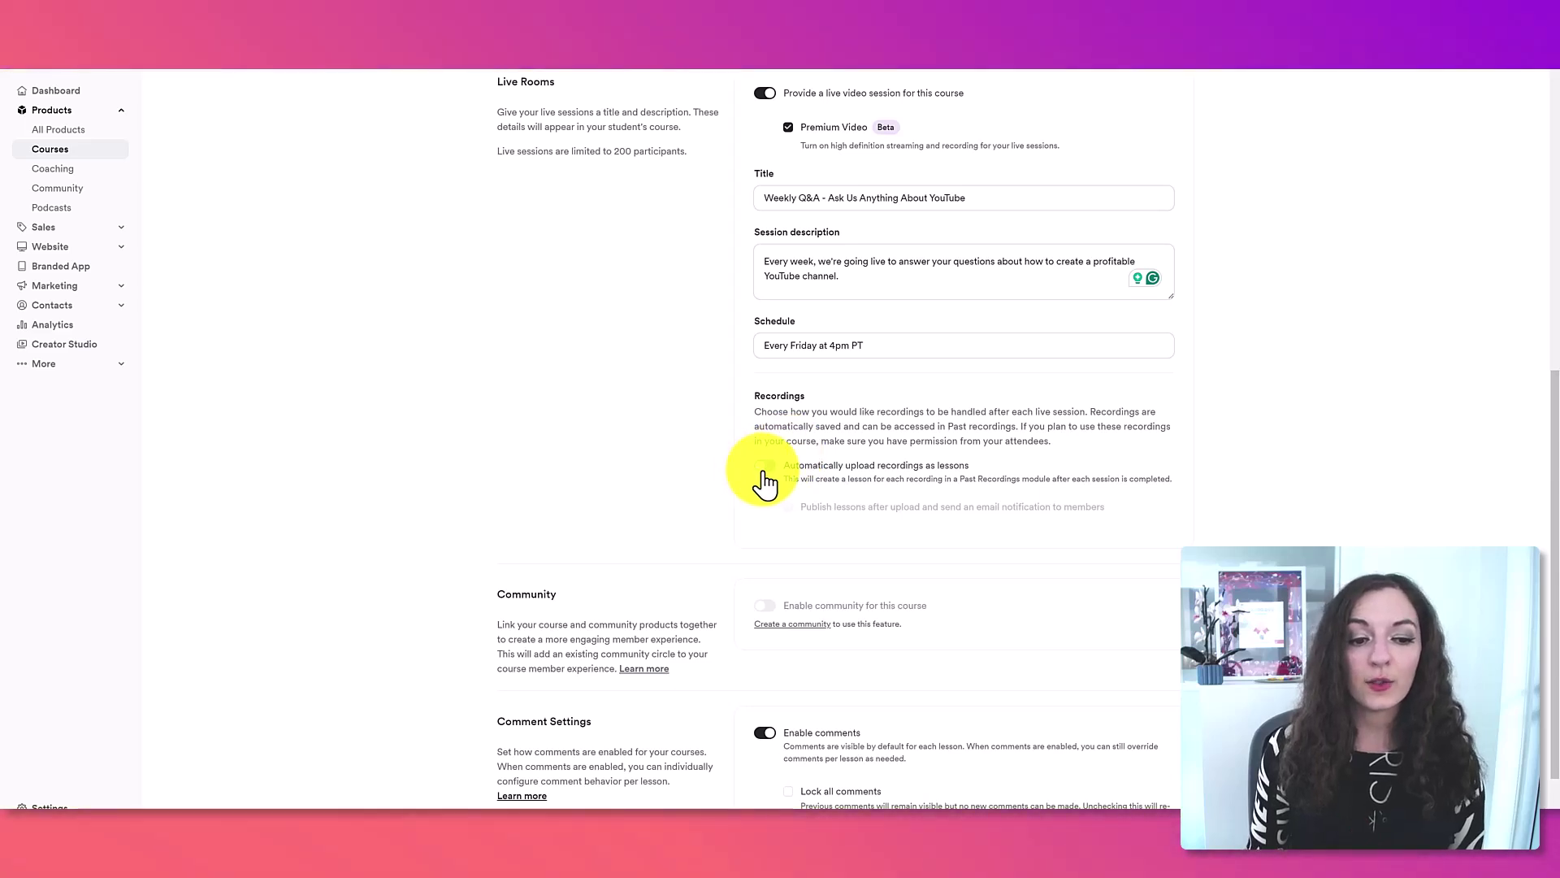
pyautogui.click(765, 470)
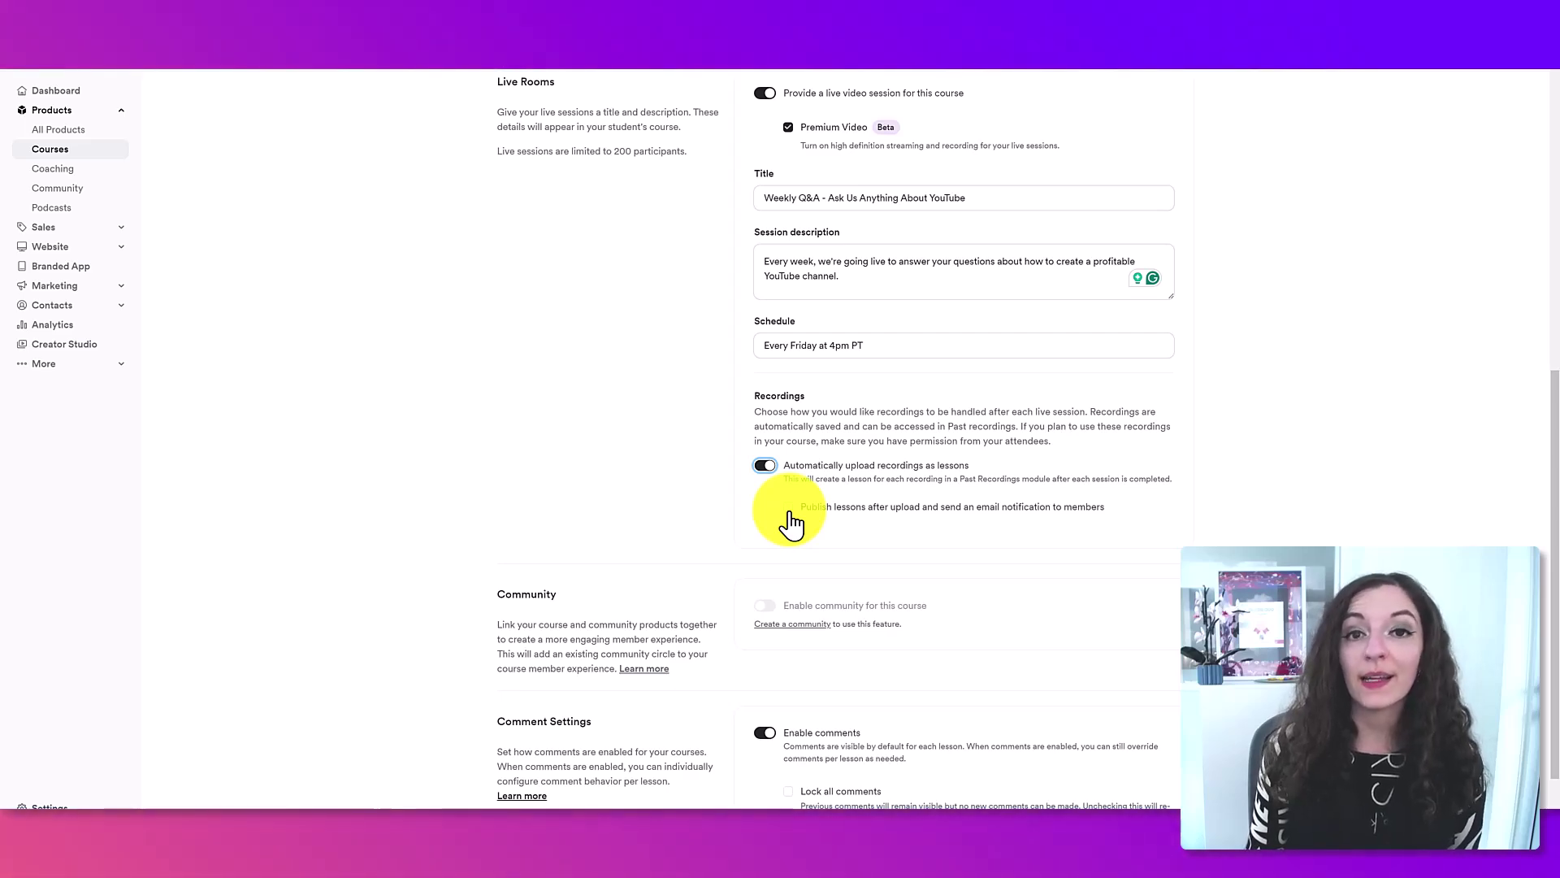
pyautogui.click(766, 467)
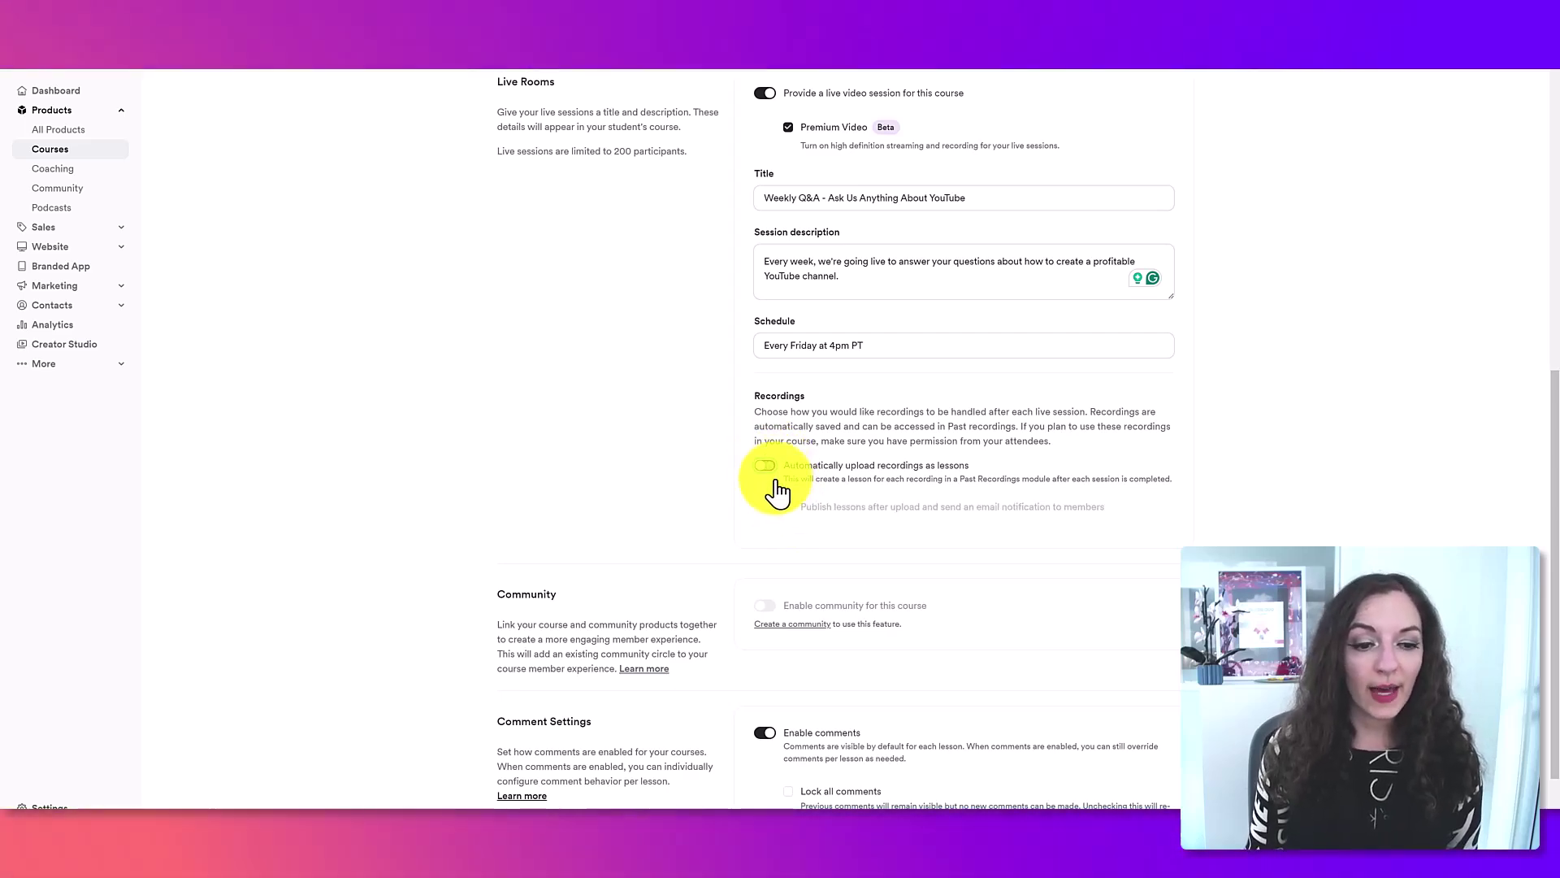
# Open the course outline and review the title, schedule and description in its live session details.
pyautogui.scroll(-1, 894, 537)
pyautogui.scroll(4, 904, 541)
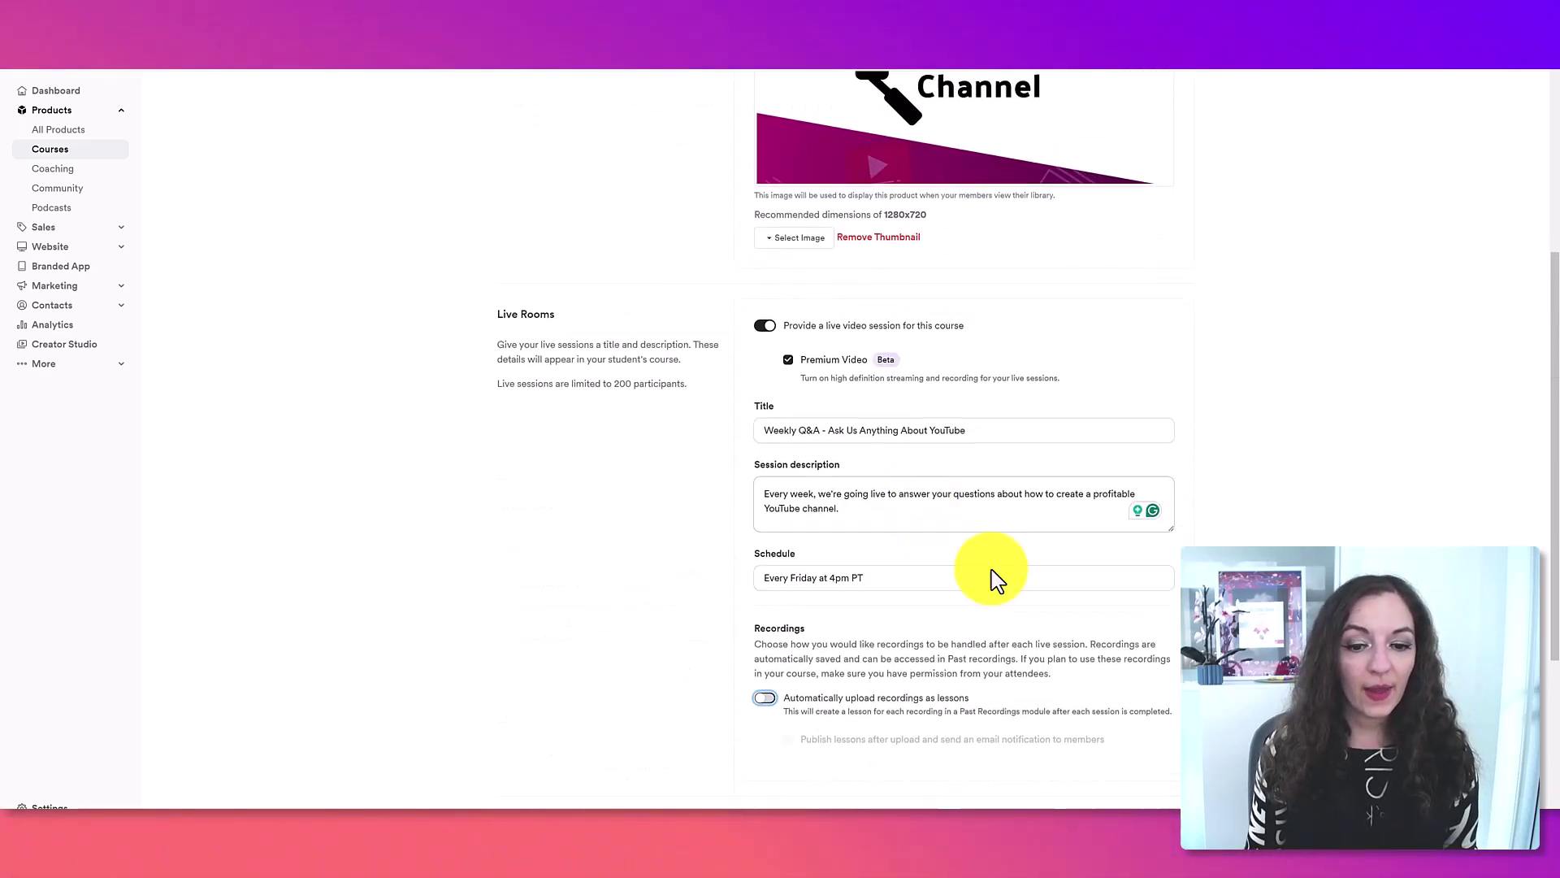
pyautogui.scroll(-4, 998, 579)
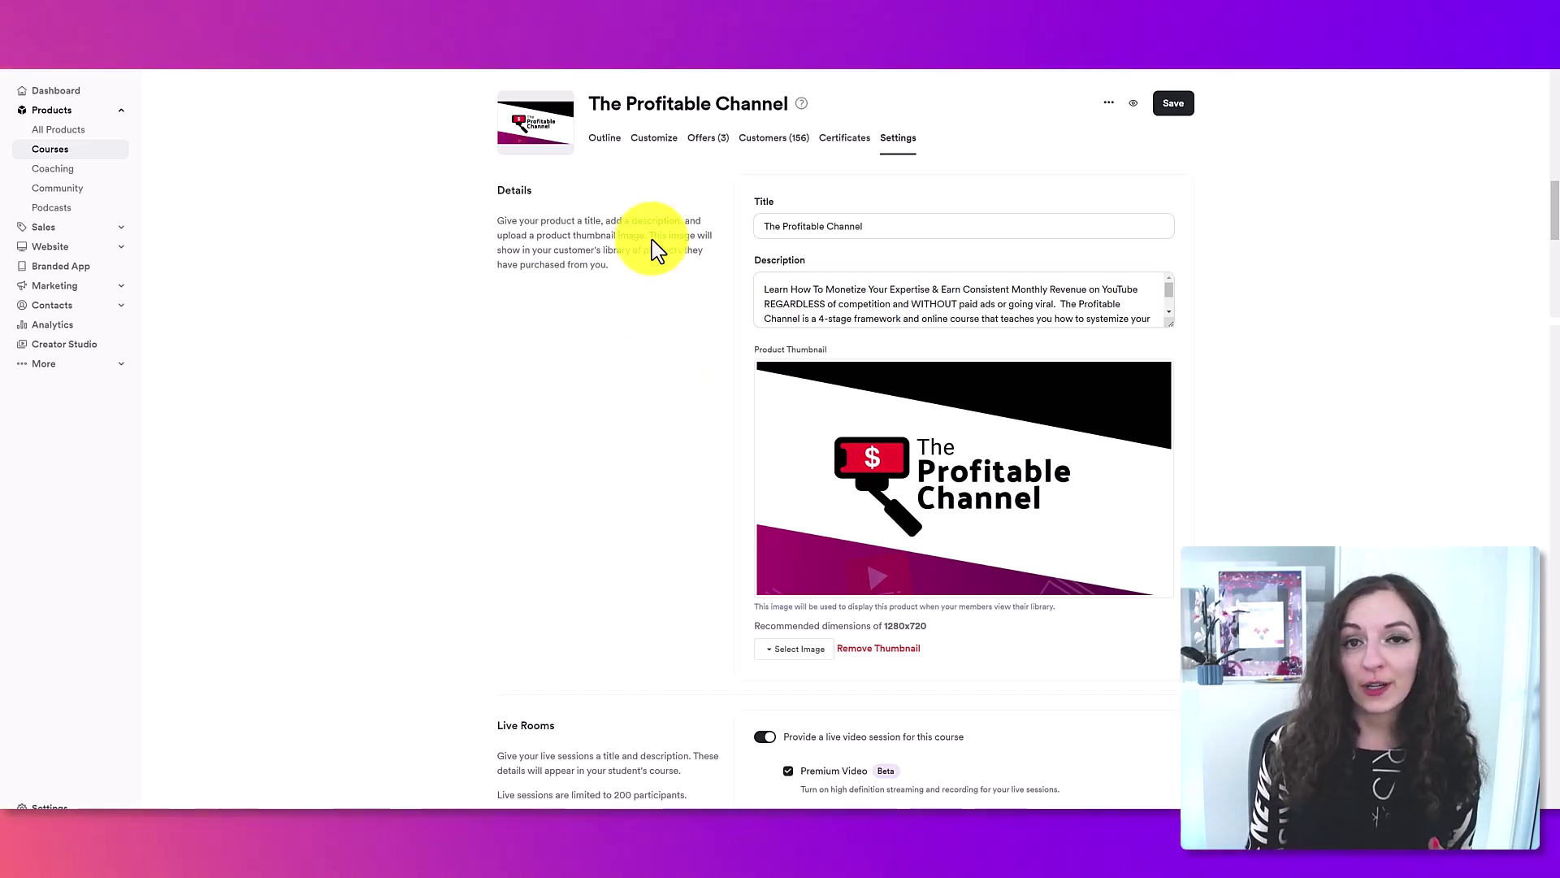
pyautogui.click(611, 143)
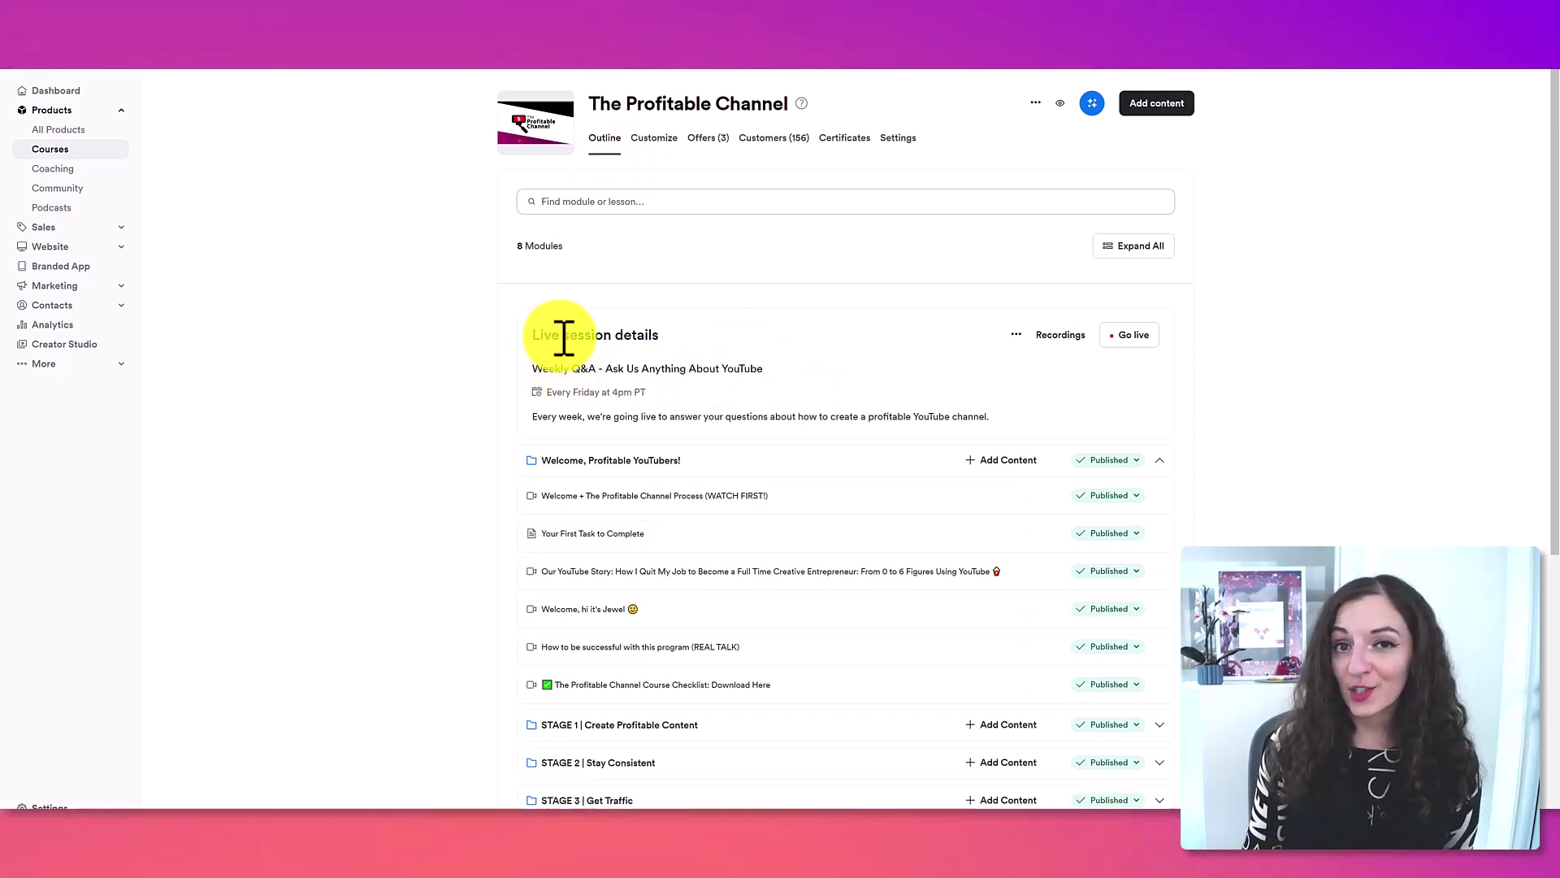
pyautogui.moveTo(543, 335); pyautogui.dragTo(655, 374)
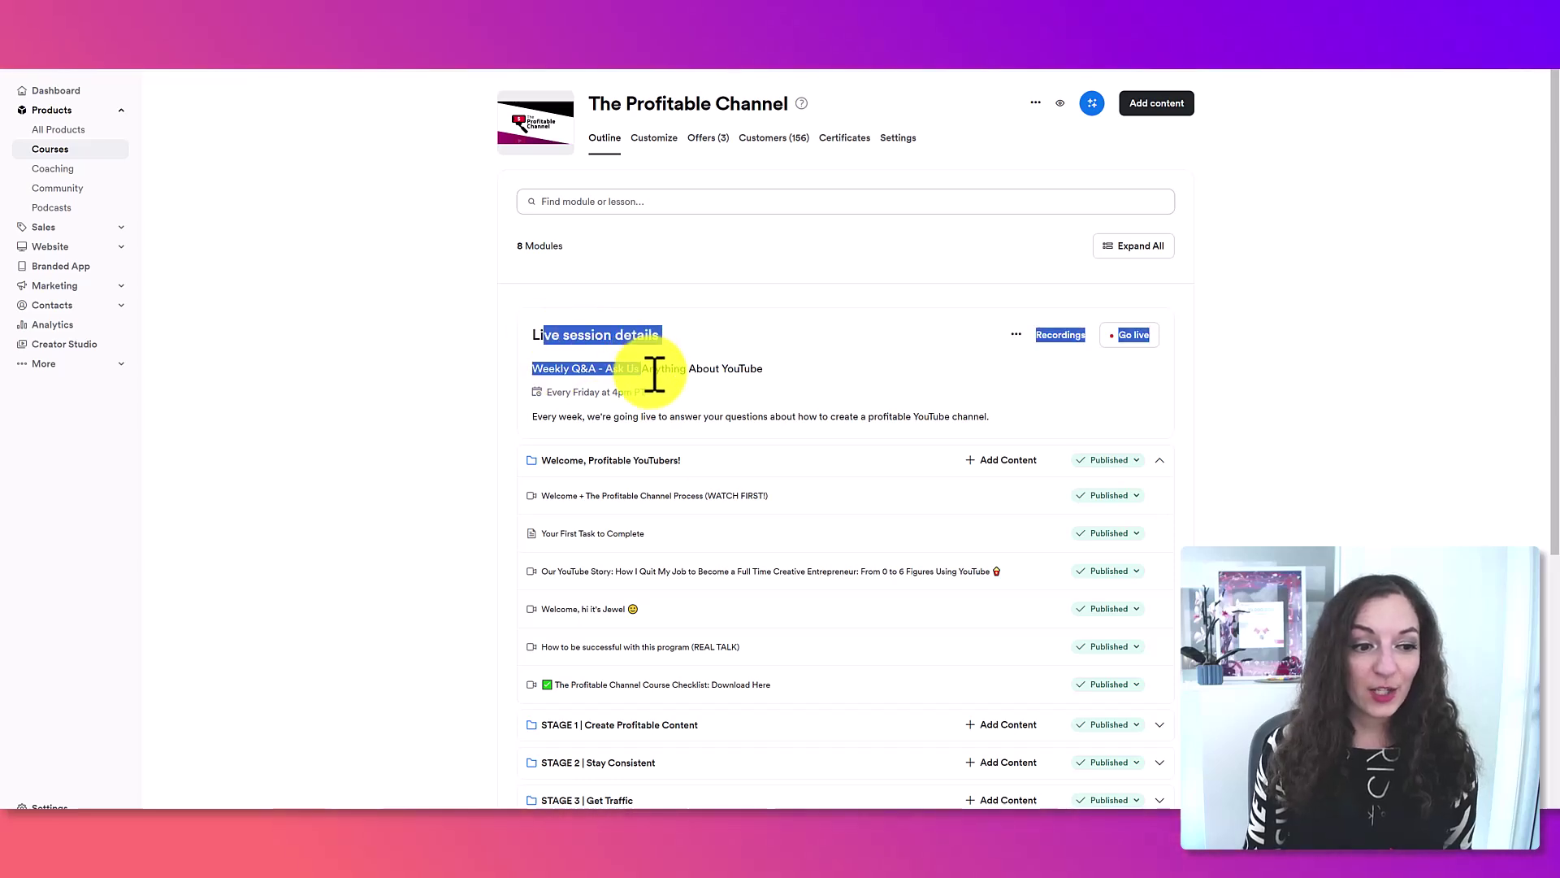
pyautogui.click(568, 369)
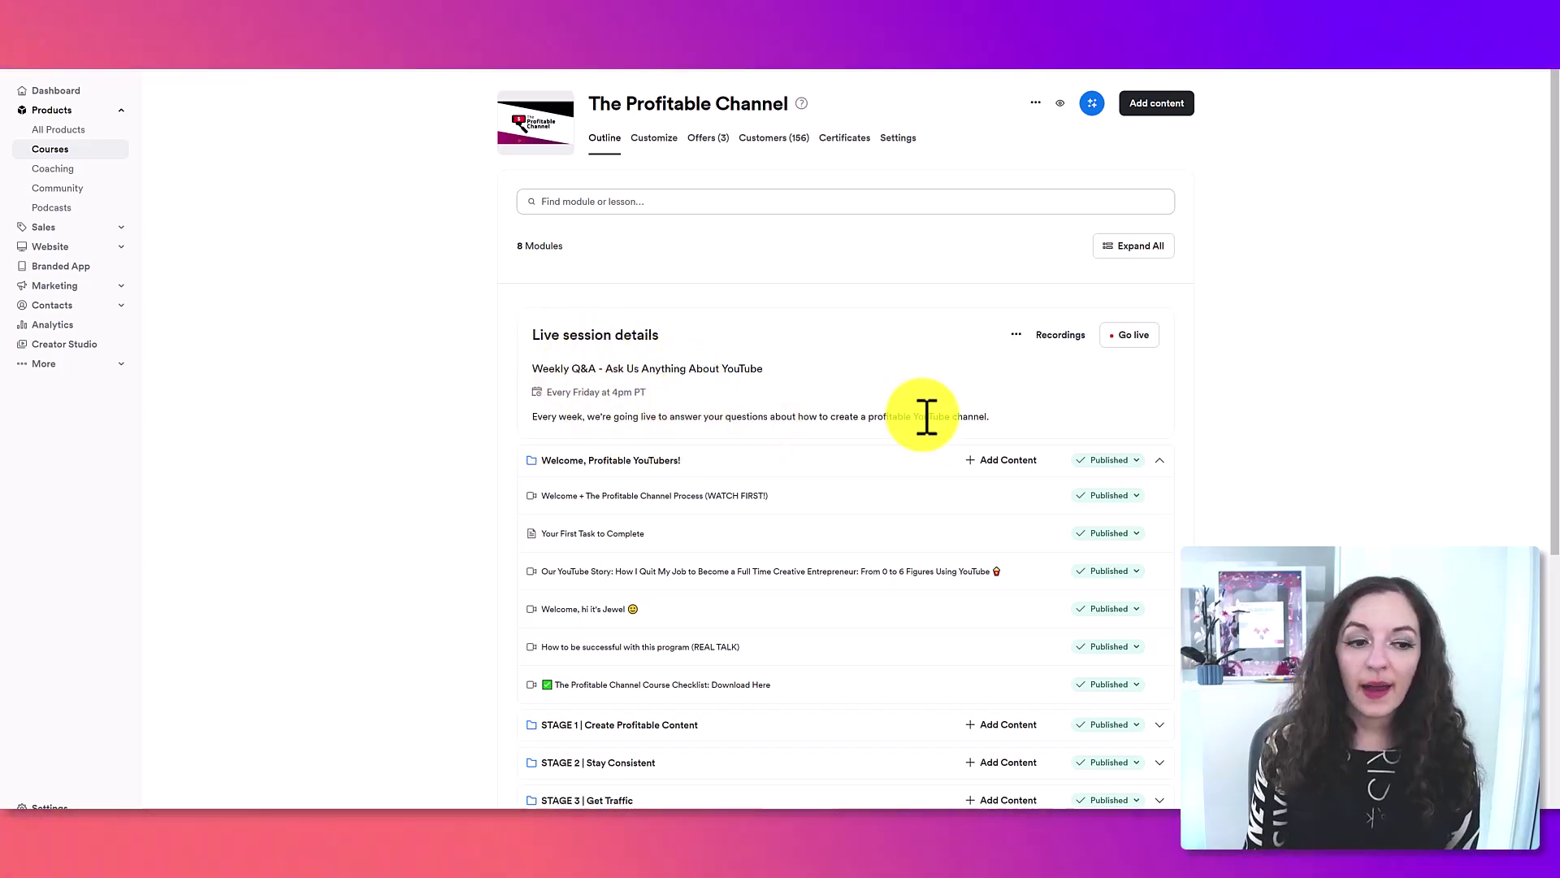
# Go live with the session without notifying the members, and allow camera and microphone access.
pyautogui.click(1123, 343)
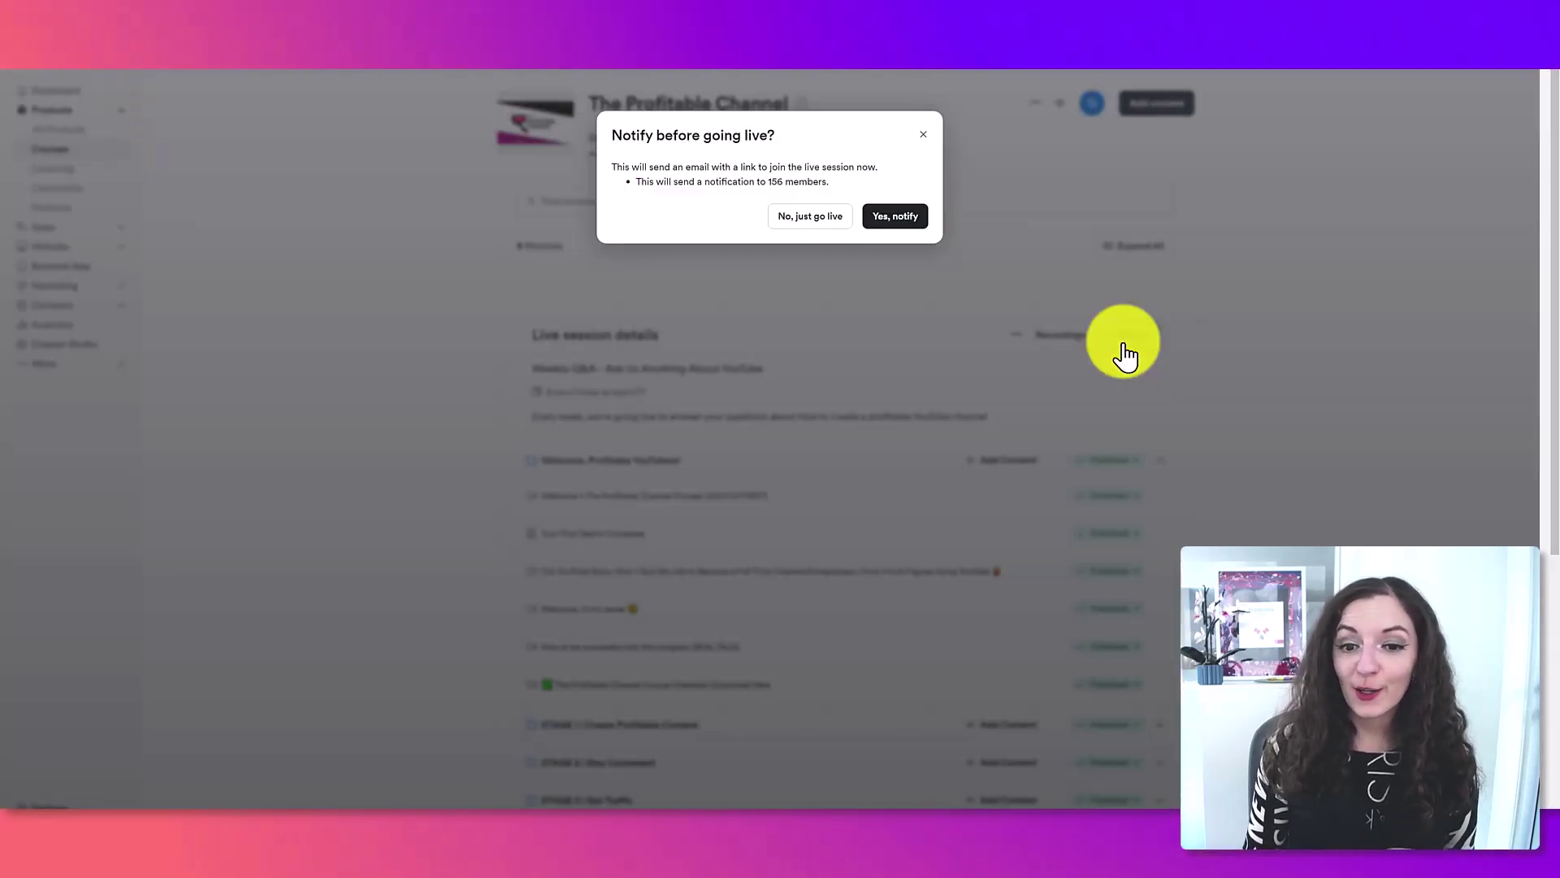
pyautogui.click(826, 217)
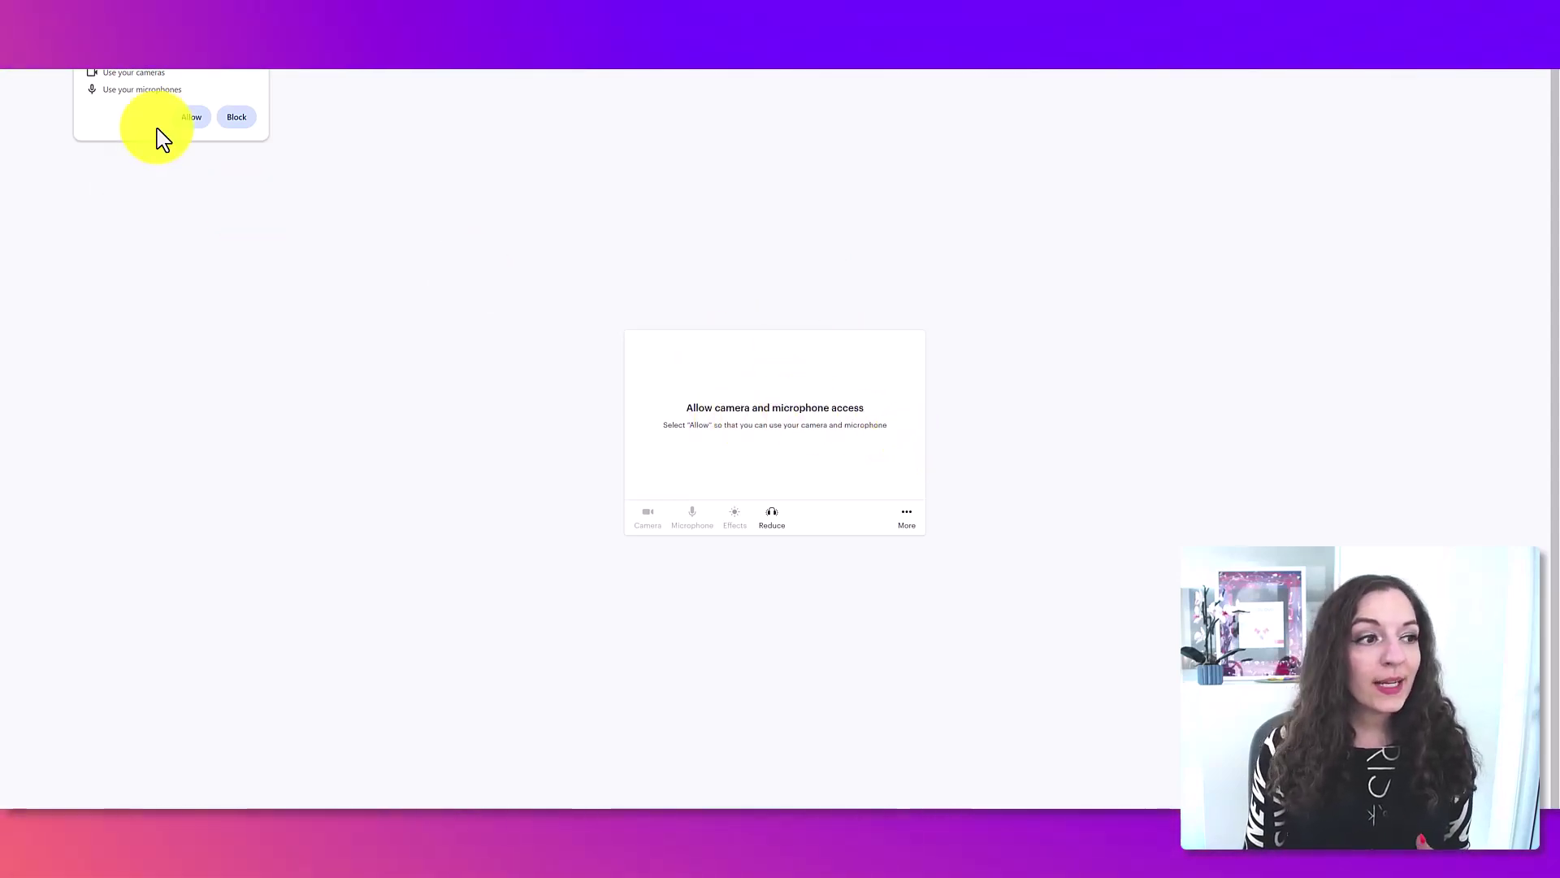
pyautogui.click(188, 118)
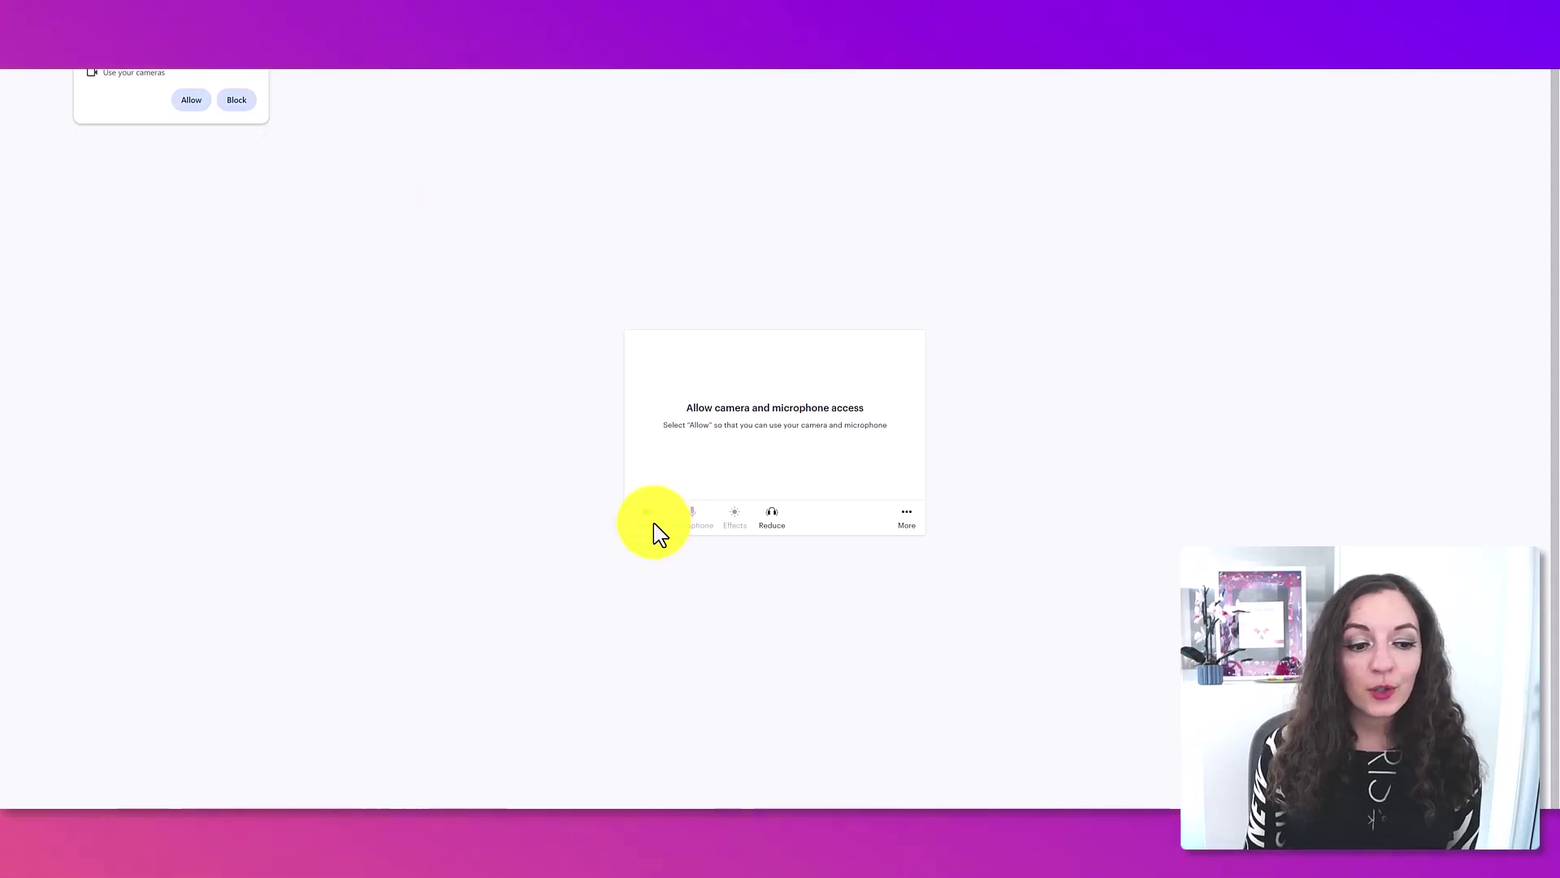
pyautogui.click(904, 524)
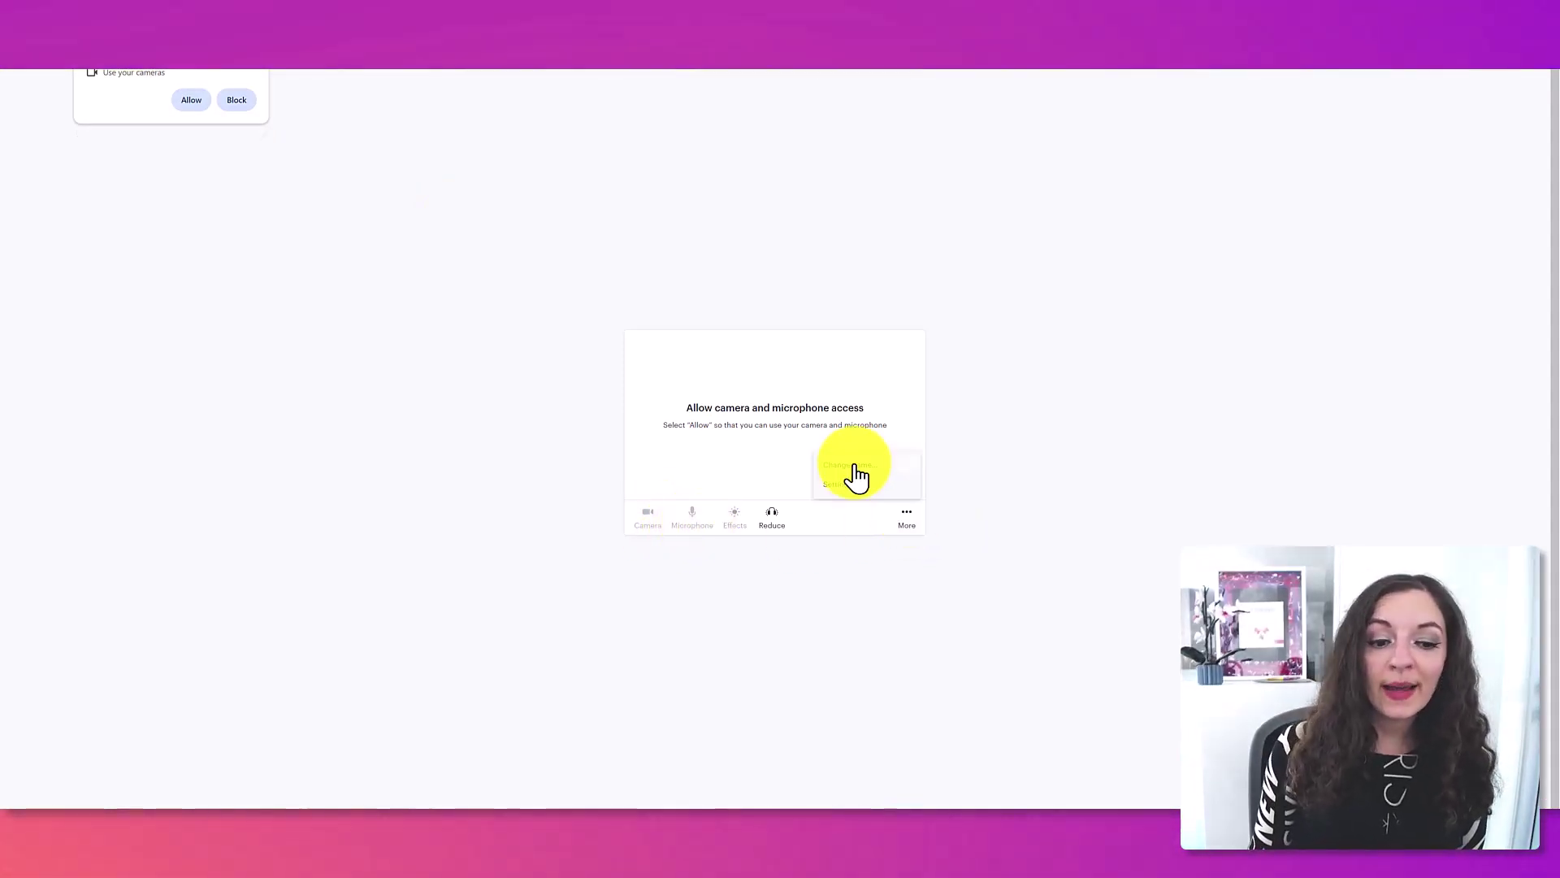
pyautogui.click(863, 533)
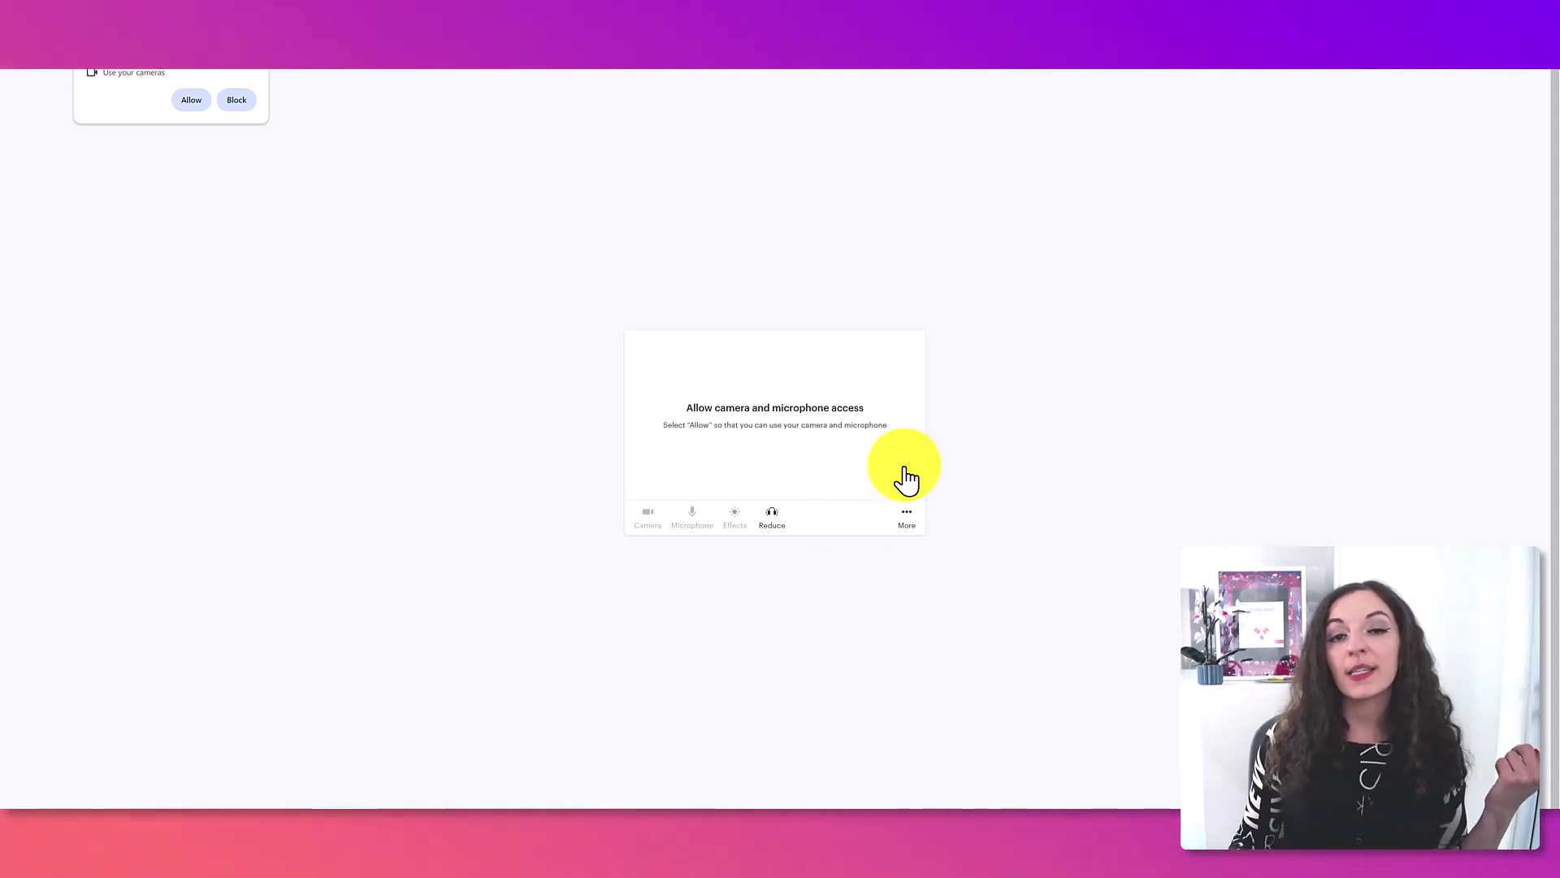